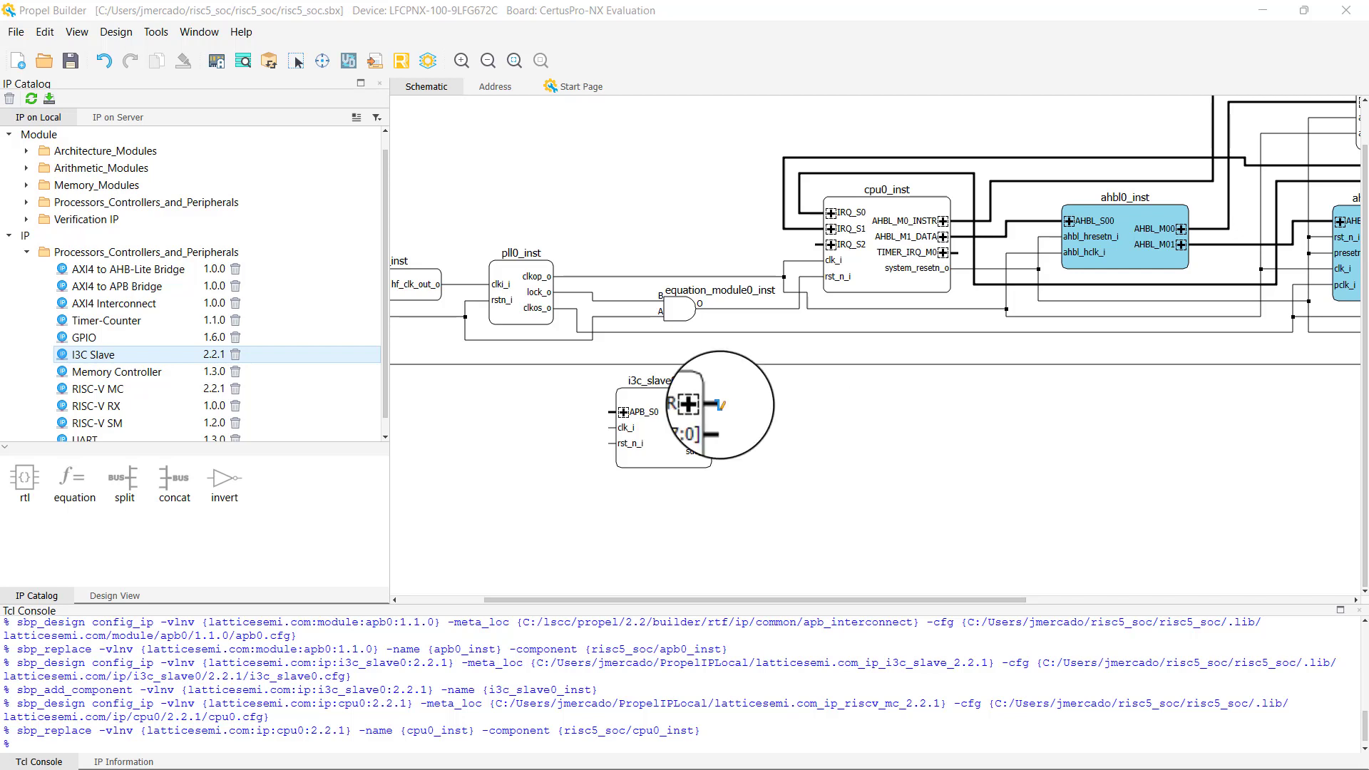
# Connect the I3C slave's INTR interface to IRQ_S2 on cpu0_inst and relayout the schematic.
pyautogui.moveTo(720, 405); pyautogui.dragTo(729, 412)
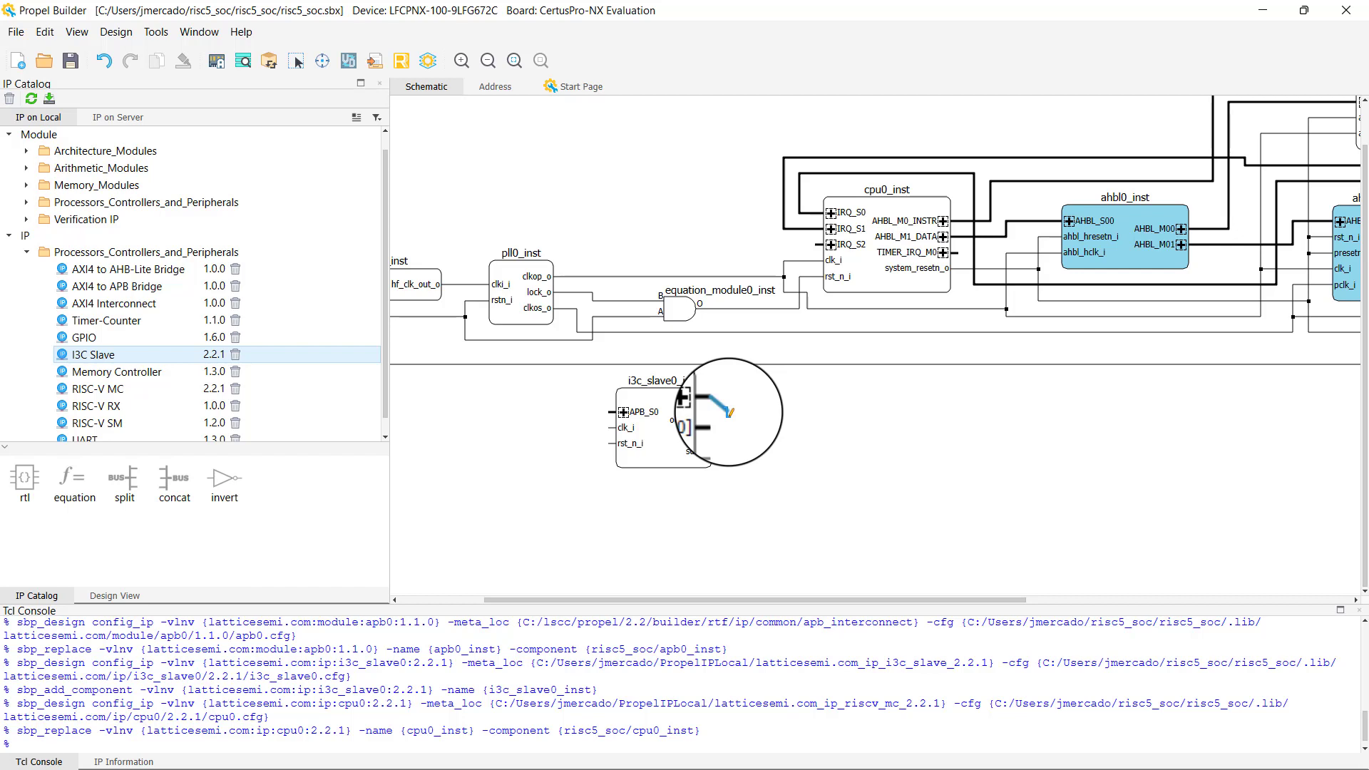
pyautogui.moveTo(728, 413); pyautogui.dragTo(816, 243)
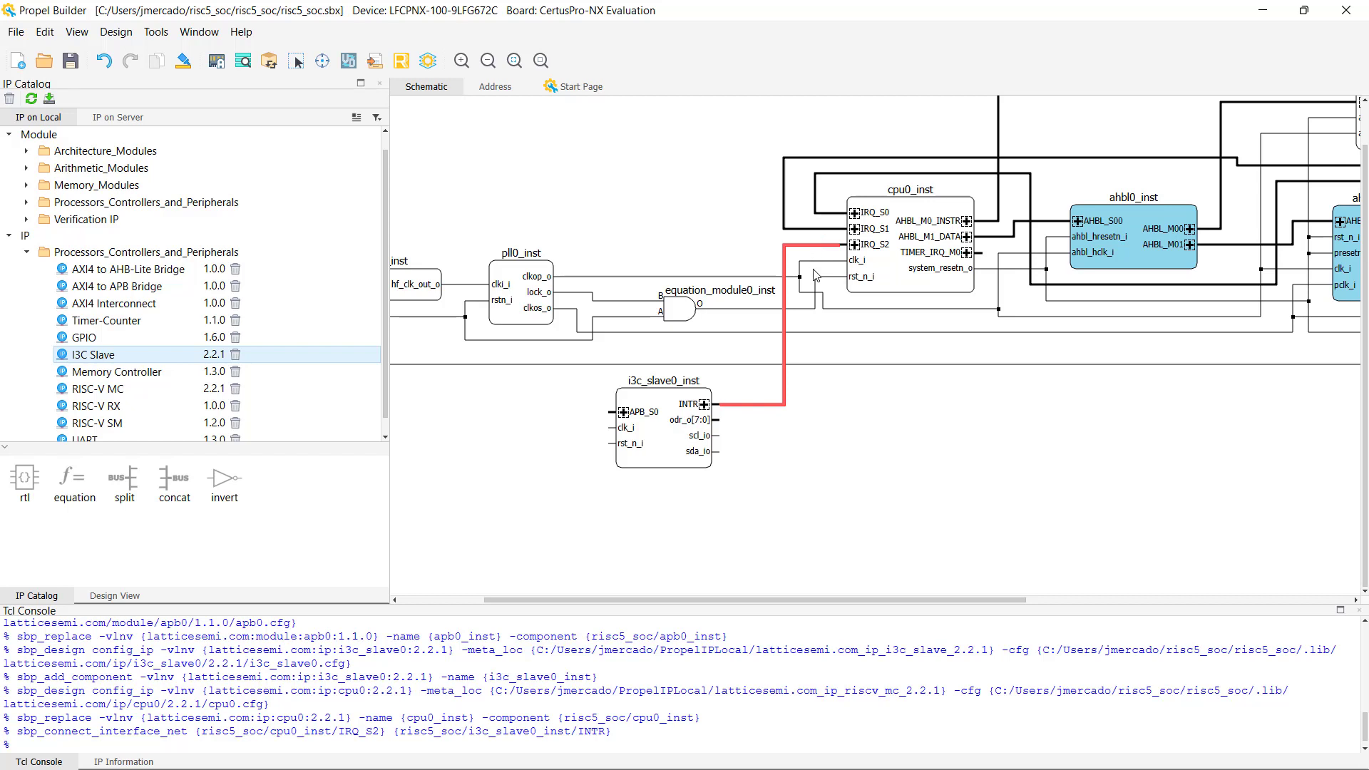
pyautogui.click(833, 417)
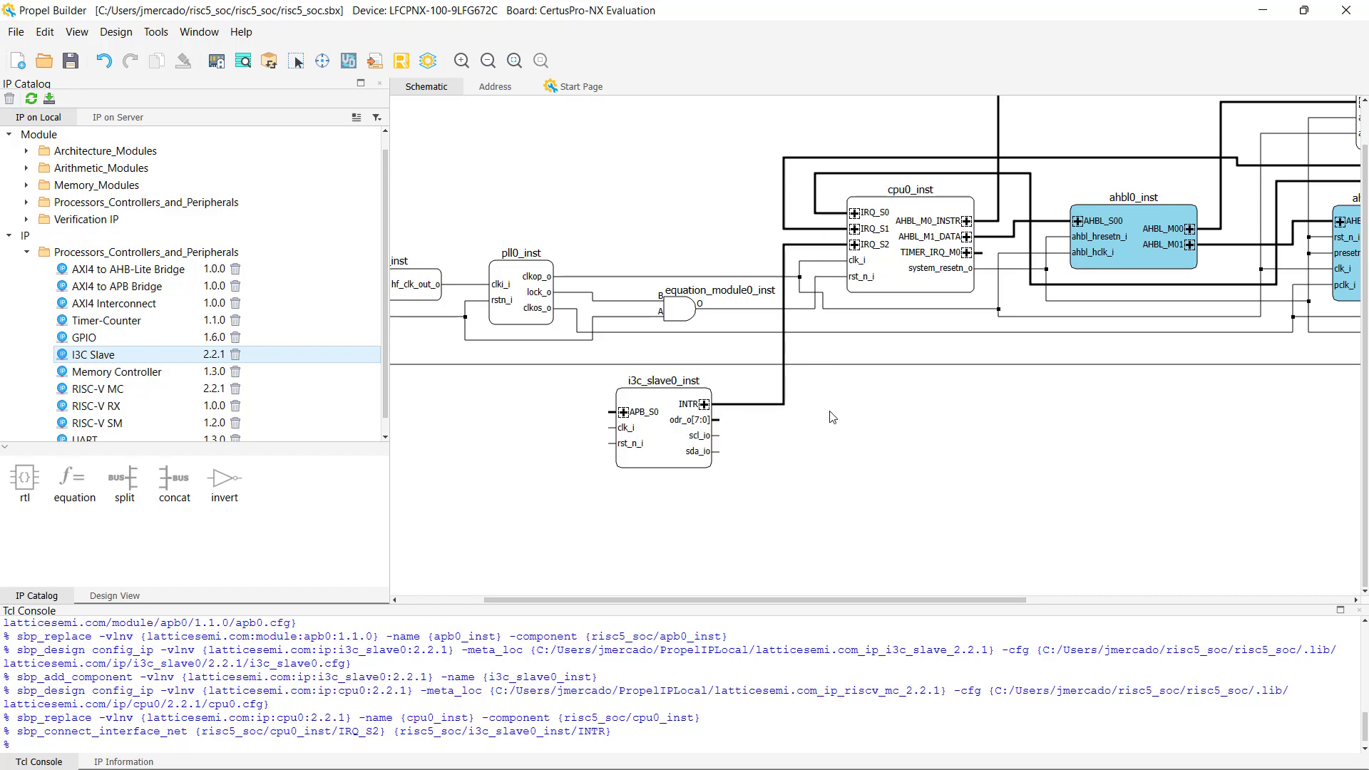
pyautogui.rightClick(830, 412)
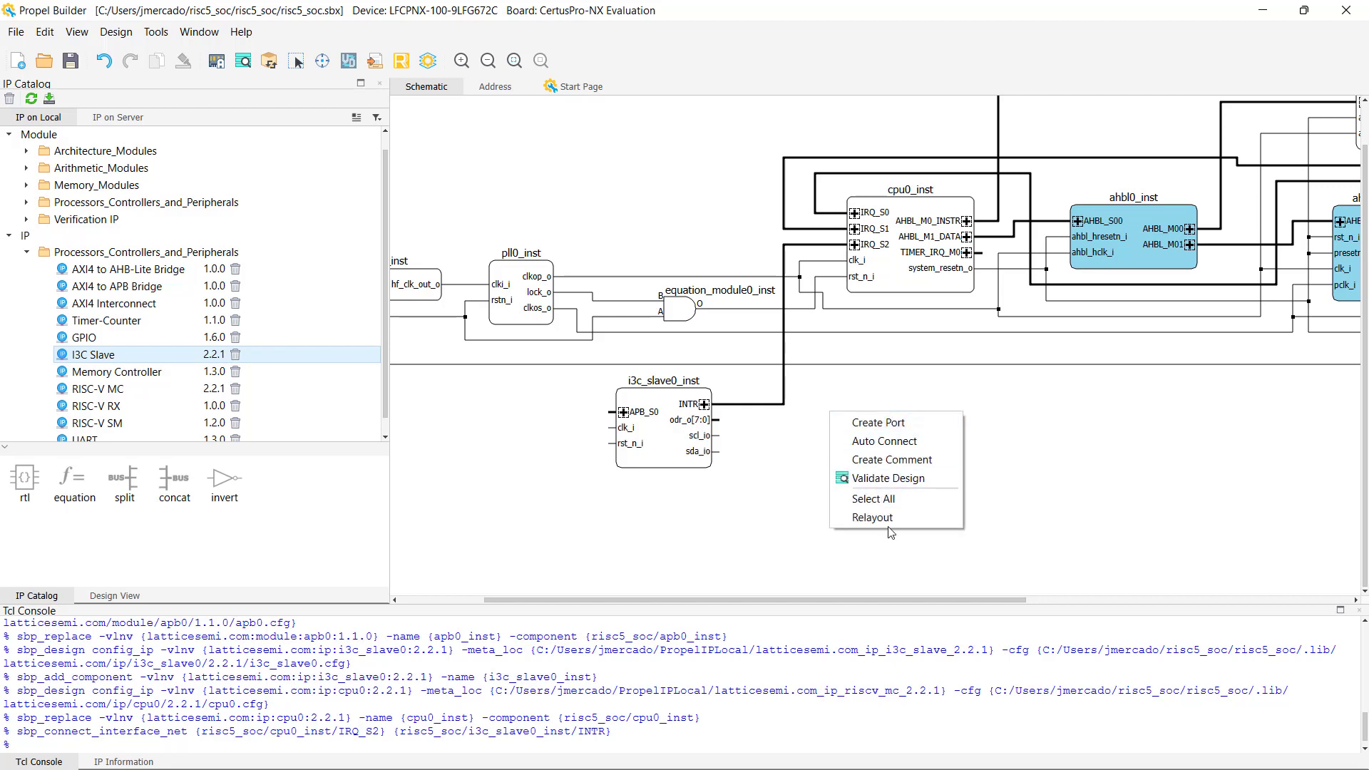
pyautogui.click(873, 518)
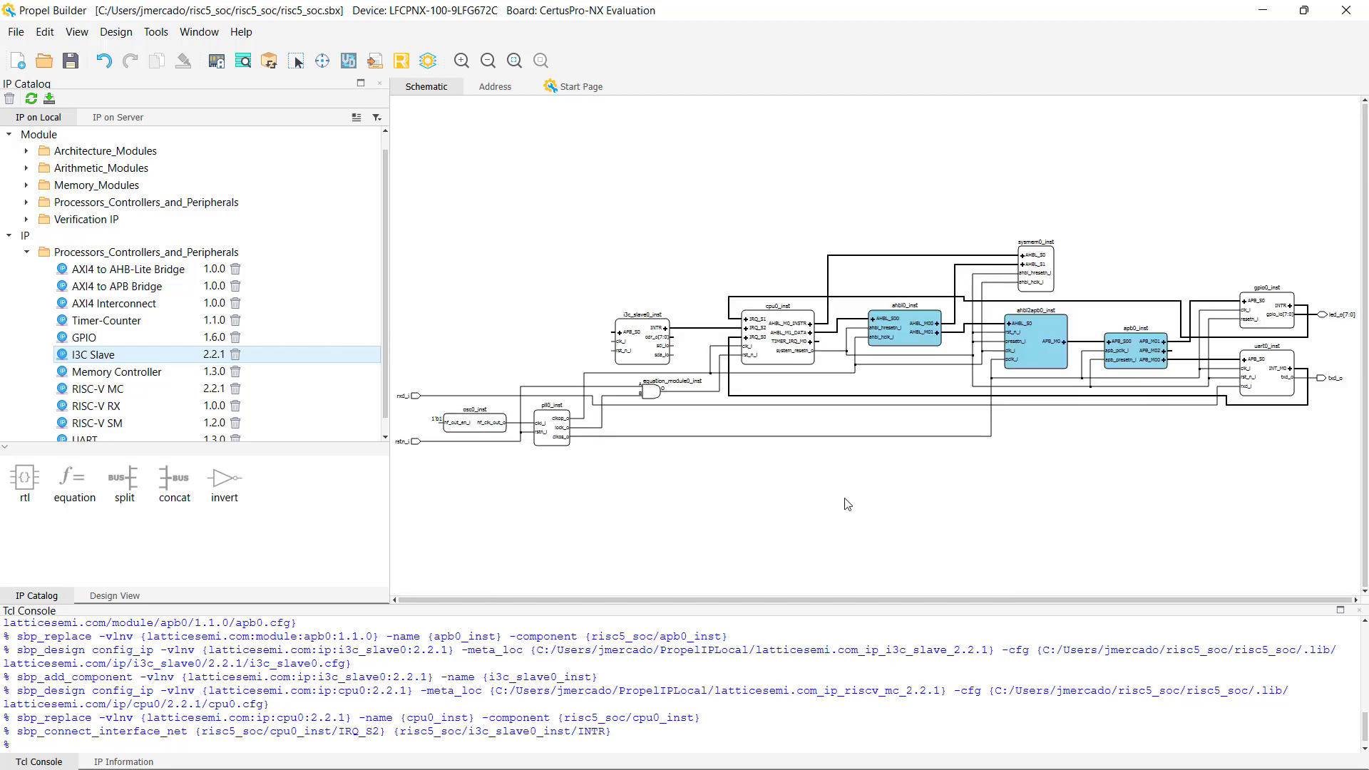
# Auto-connect the I3C slave's ports with pll0_inst/clkos_o as the clock driver and relayout the schematic.
pyautogui.rightClick(678, 270)
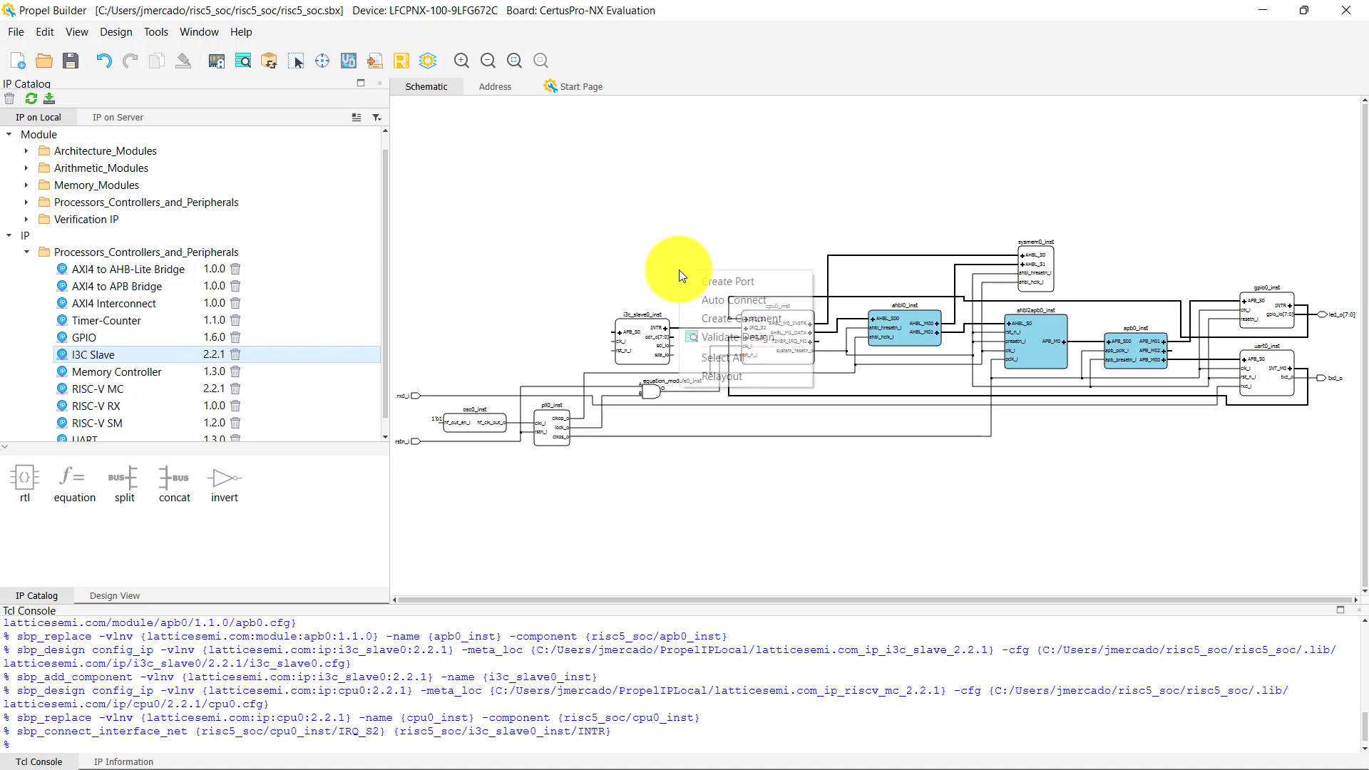
pyautogui.click(731, 298)
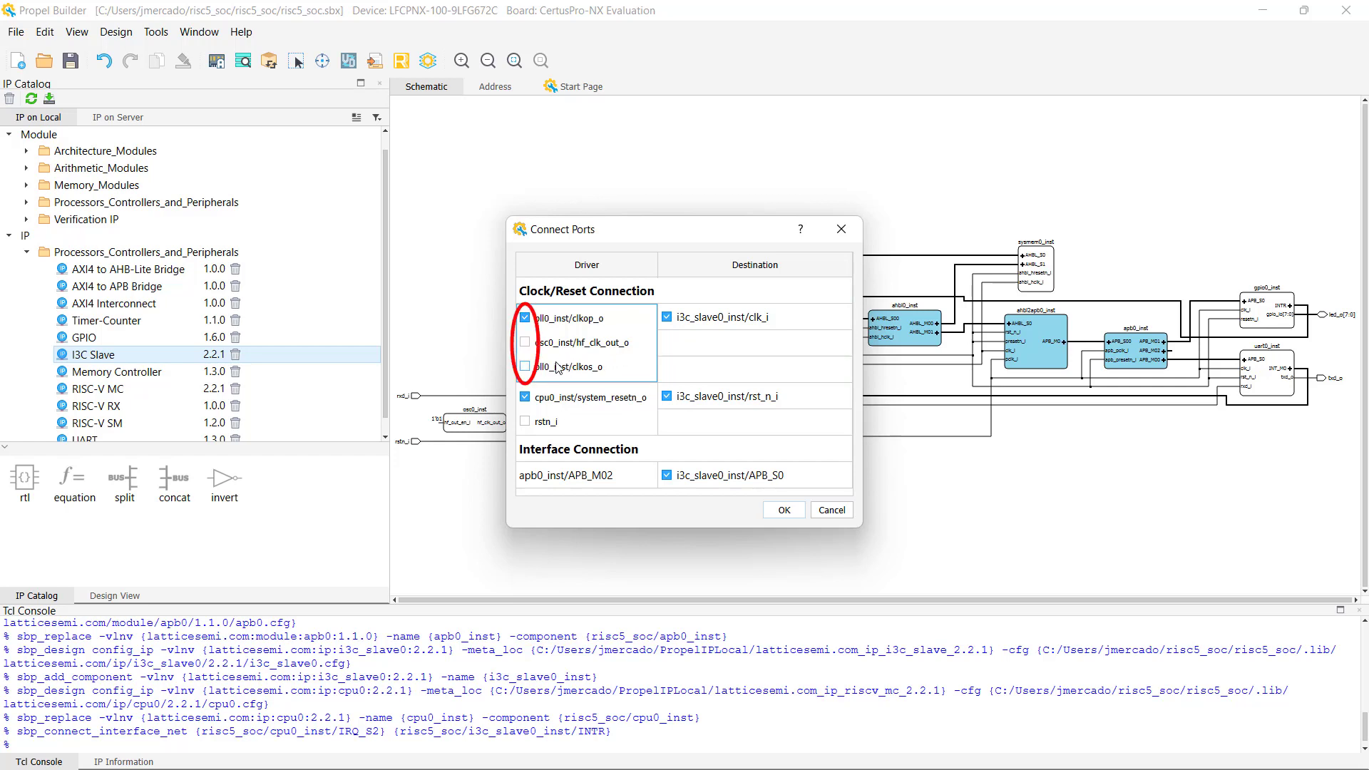
pyautogui.click(525, 366)
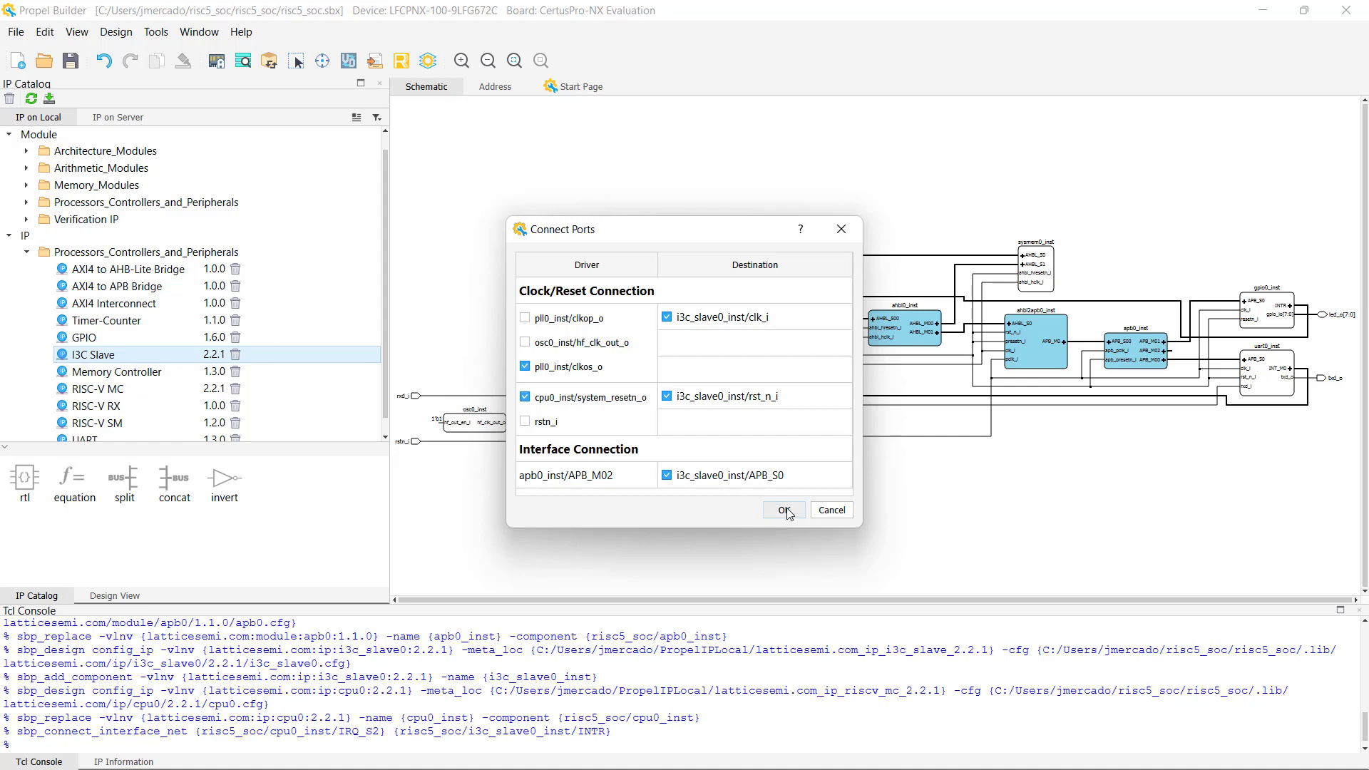
pyautogui.click(785, 511)
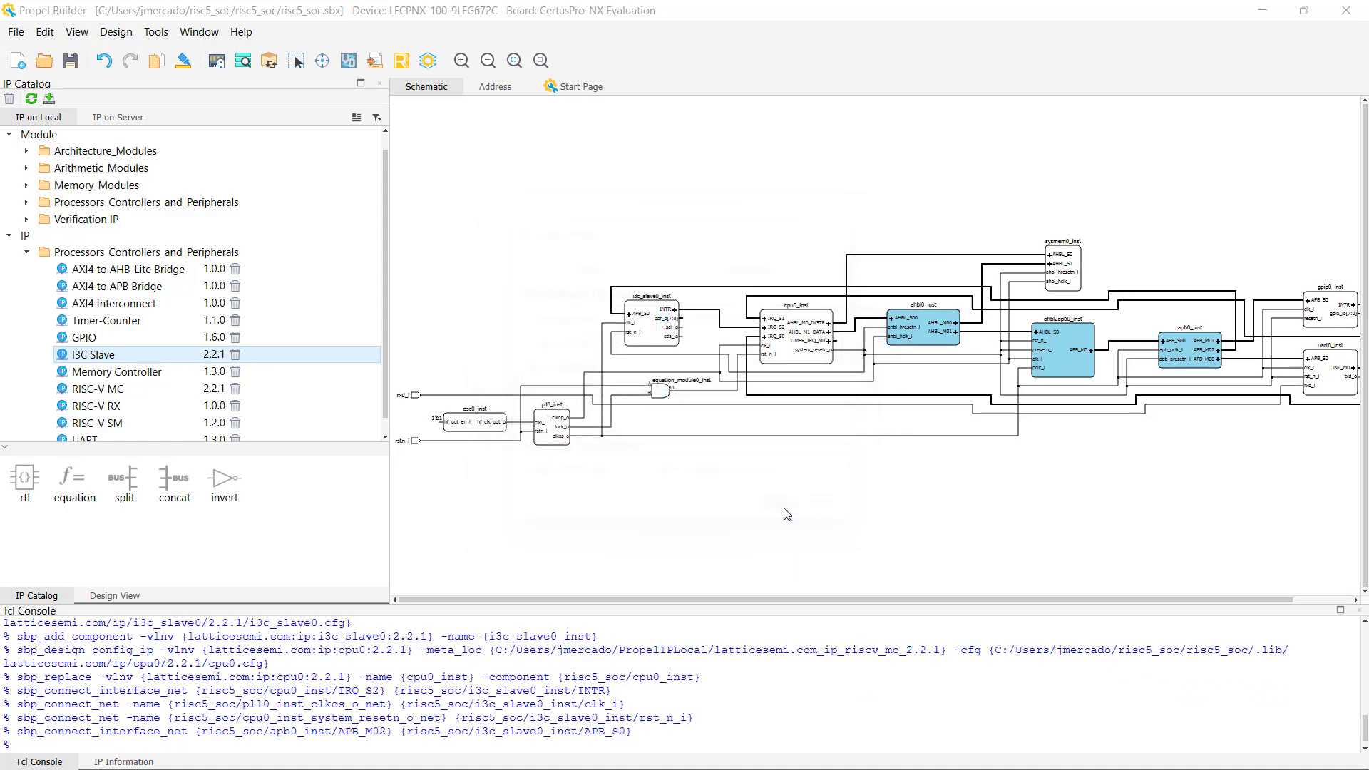
pyautogui.rightClick(761, 473)
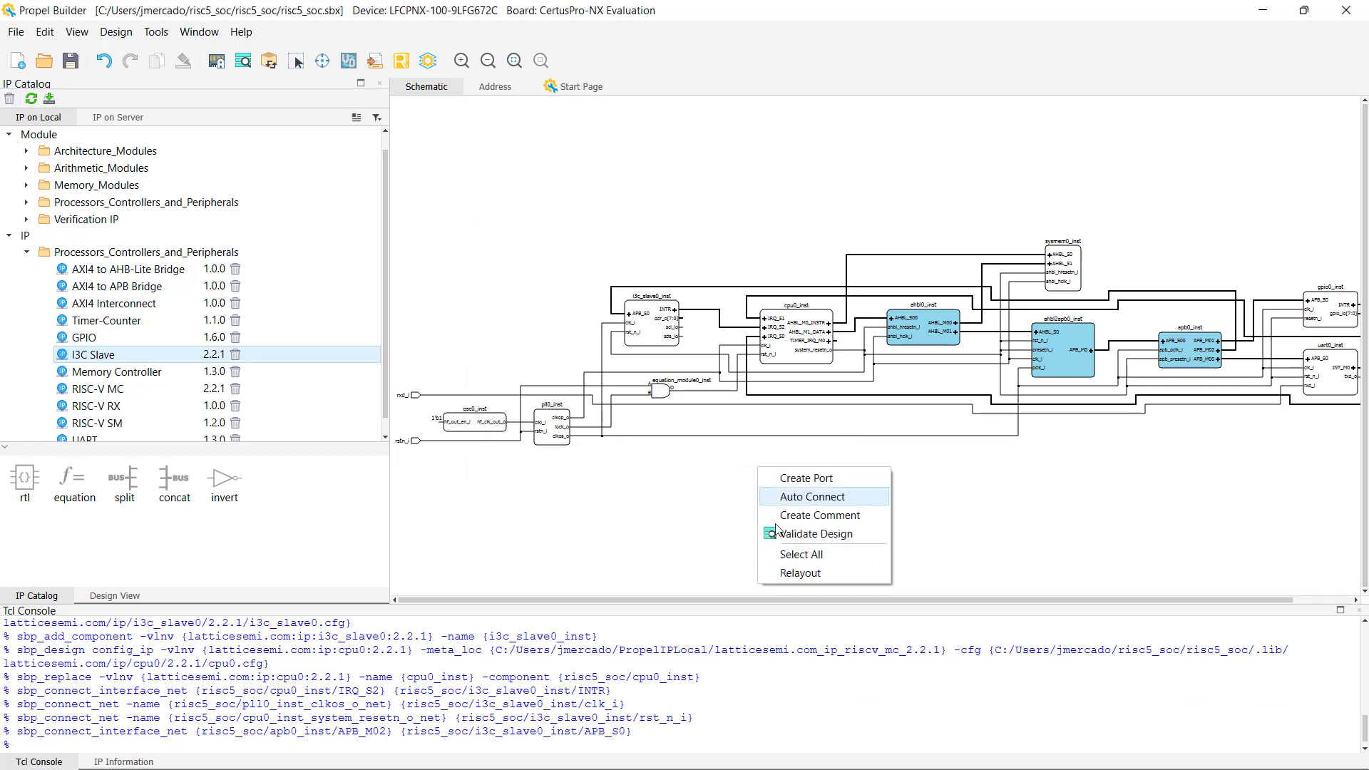
pyautogui.click(789, 571)
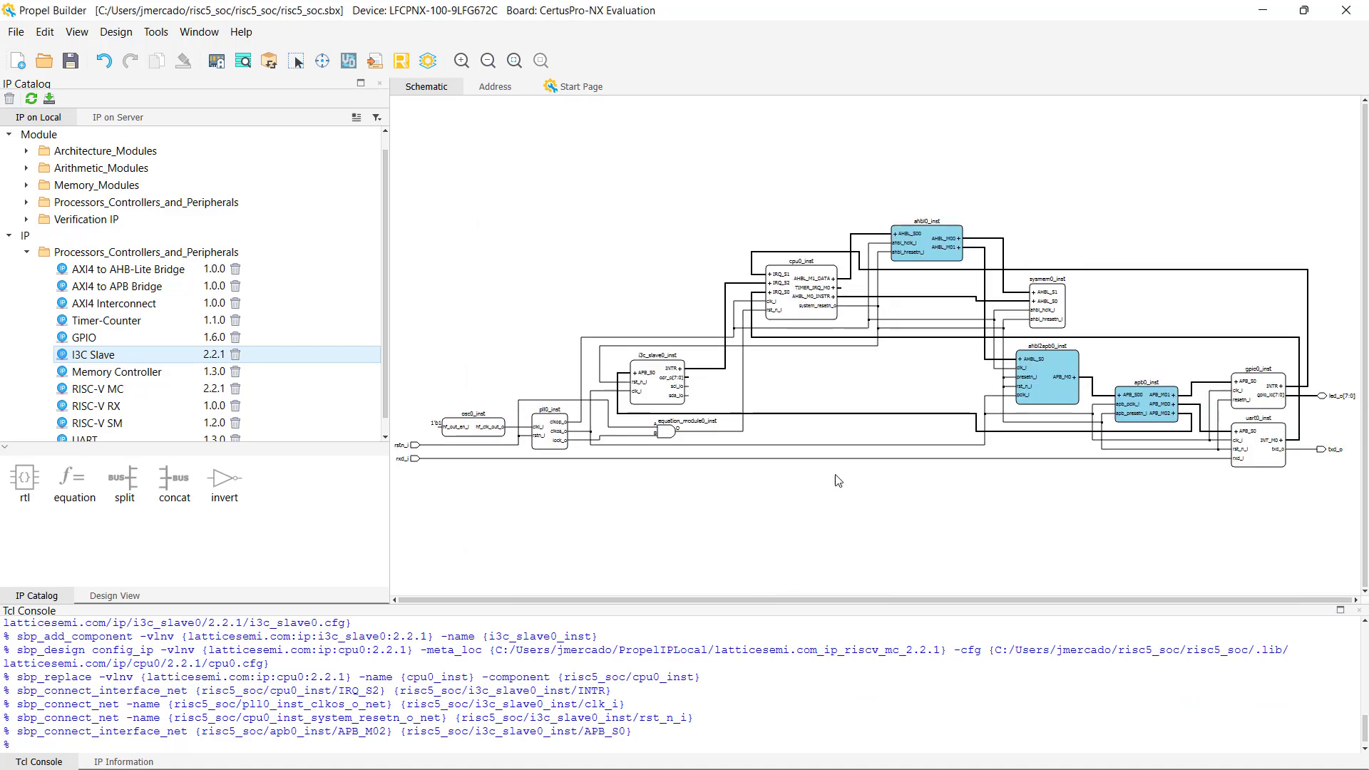
# Create a general port named scl with direction Inout.
pyautogui.scroll(1, 679, 402)
pyautogui.scroll(1, 680, 402)
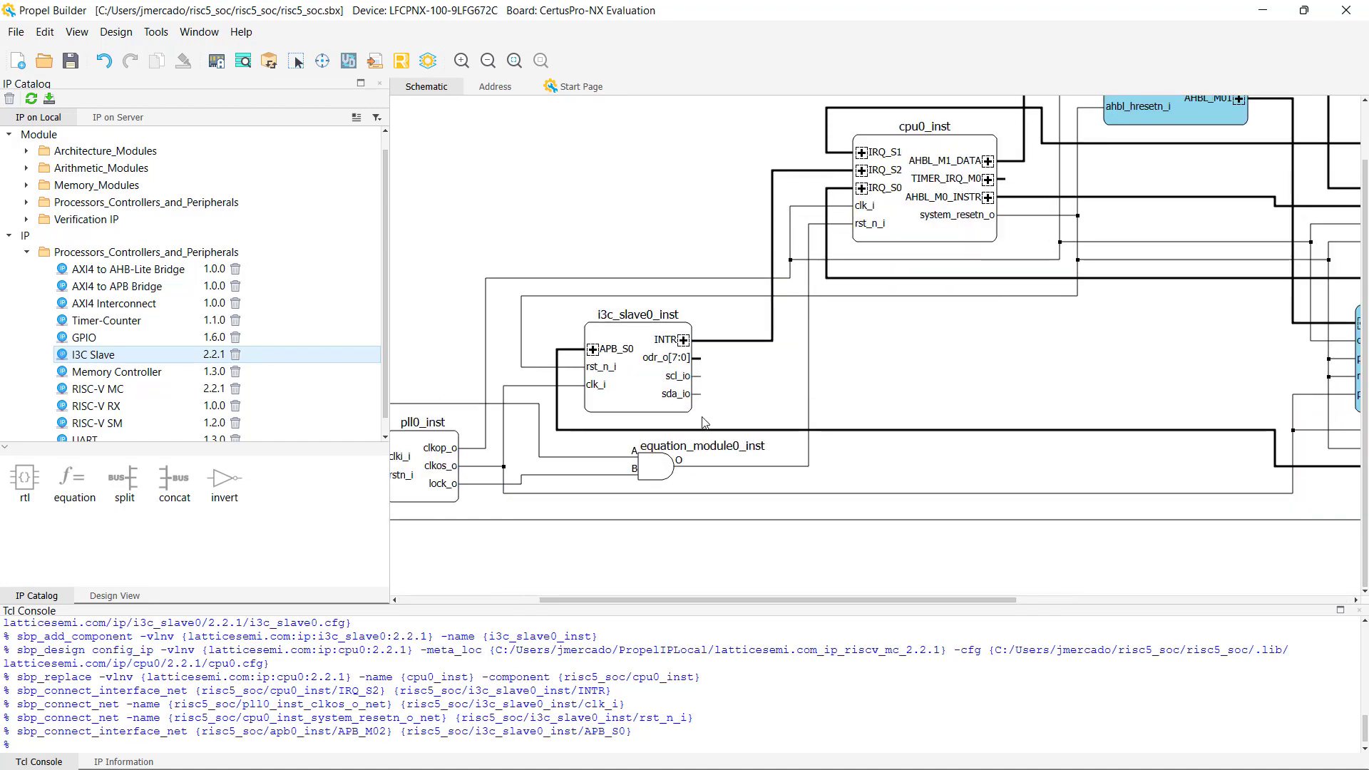
pyautogui.rightClick(763, 394)
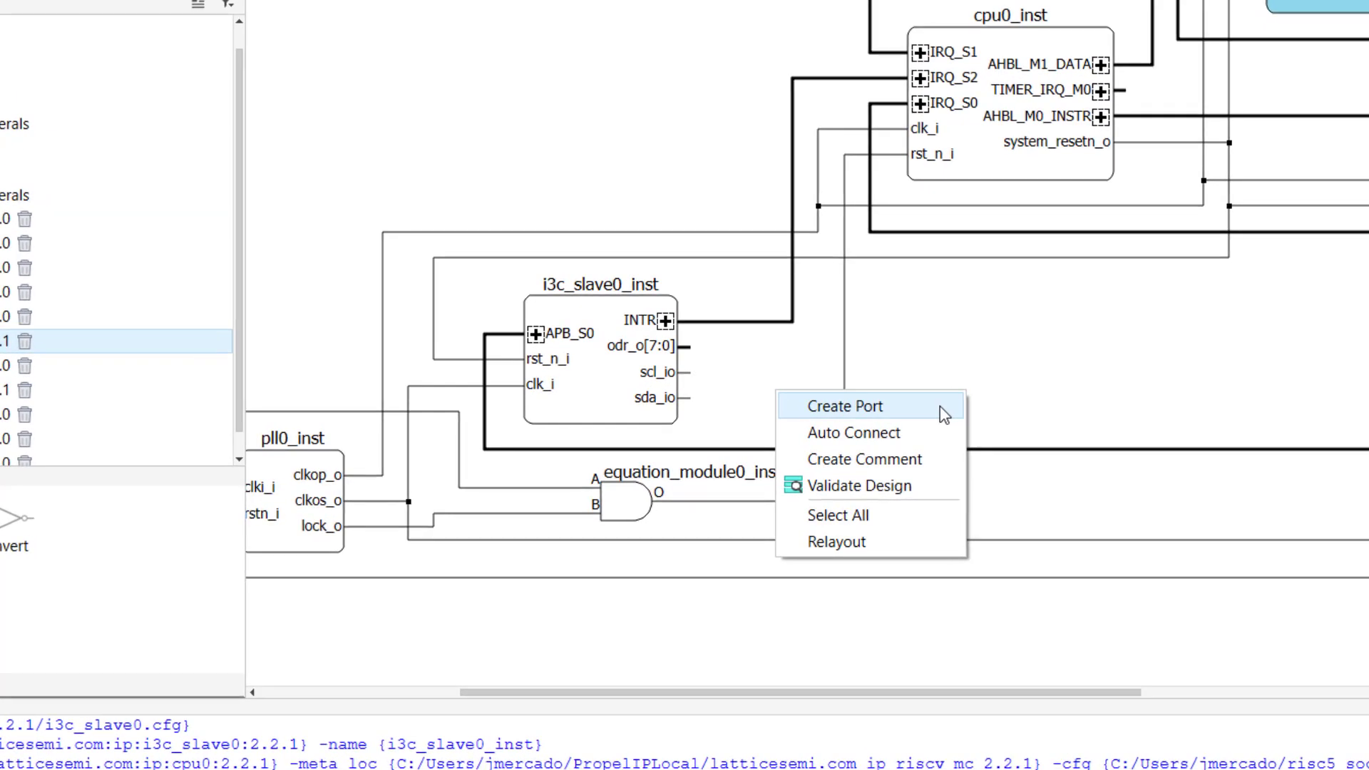
pyautogui.click(877, 403)
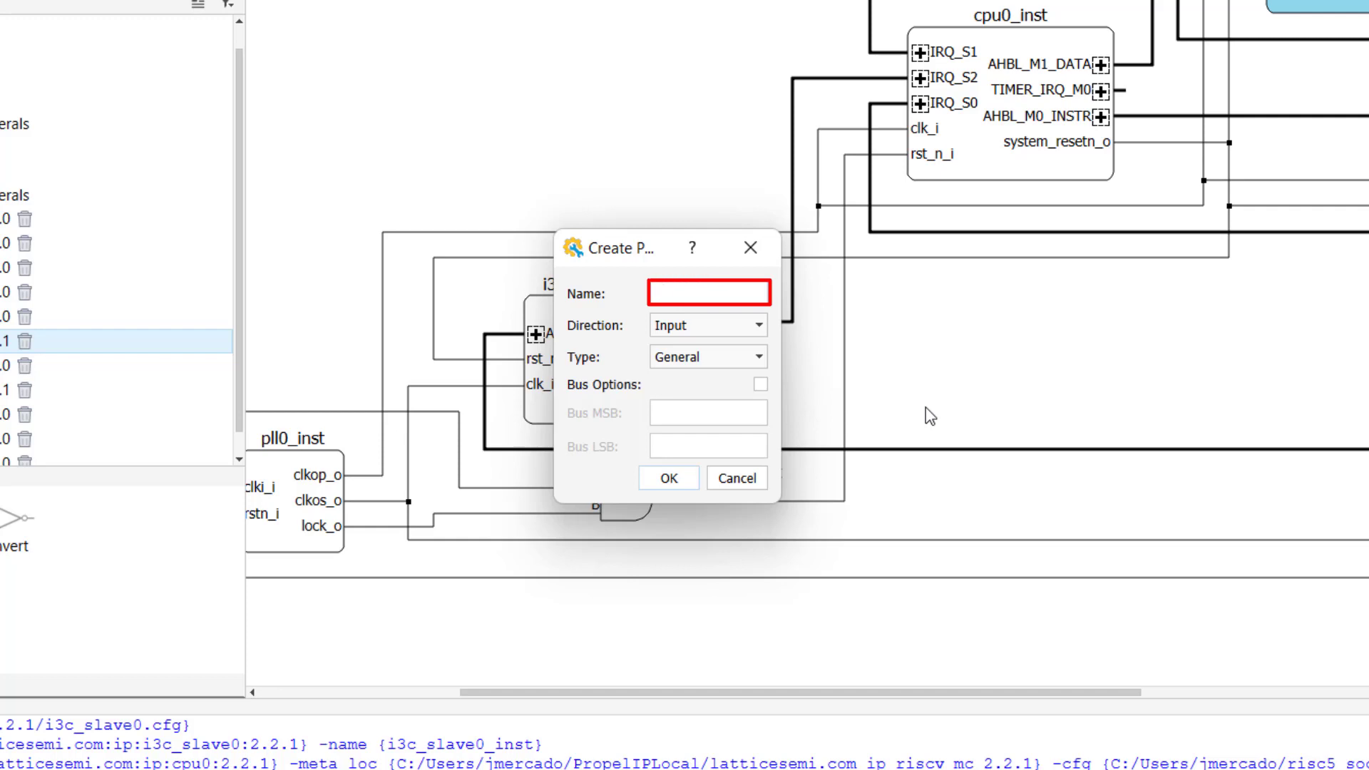
pyautogui.write('scl')
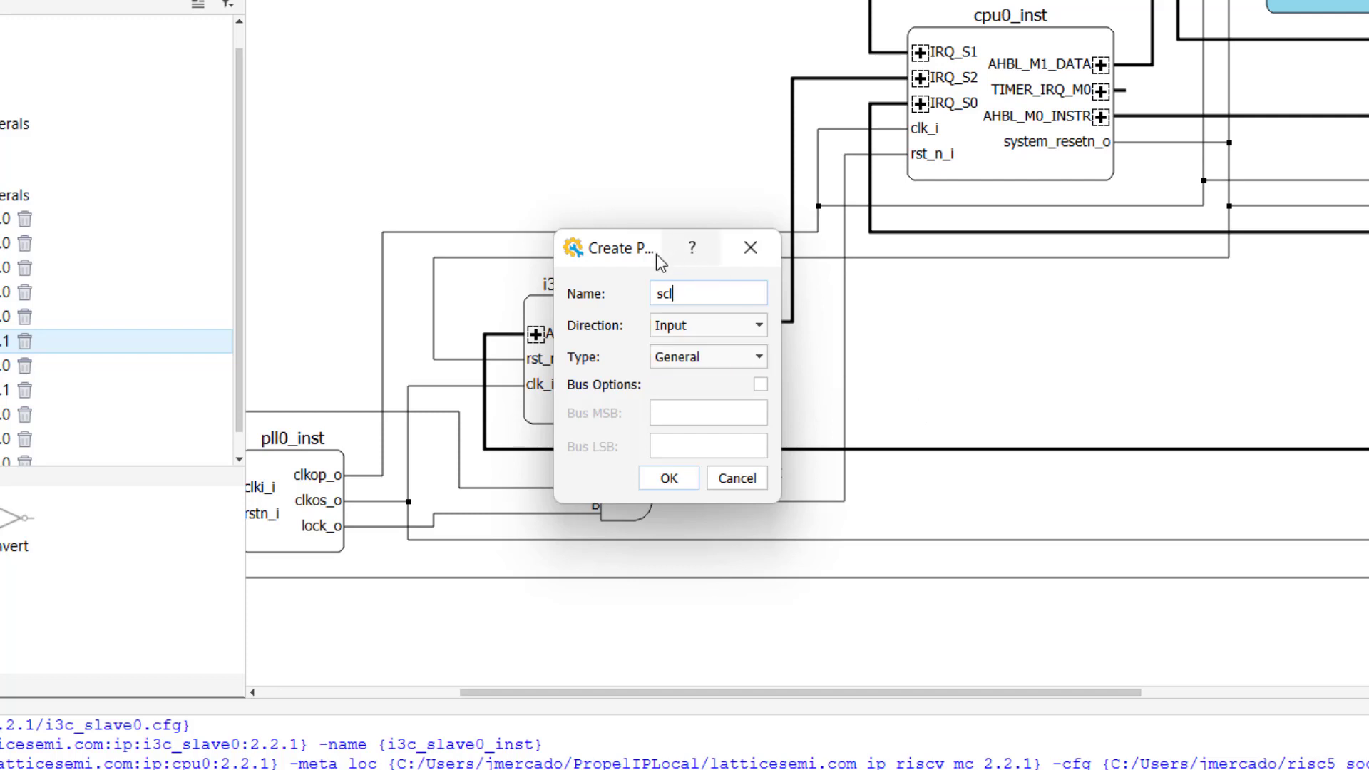
pyautogui.moveTo(661, 262); pyautogui.dragTo(957, 229)
pyautogui.click(1006, 296)
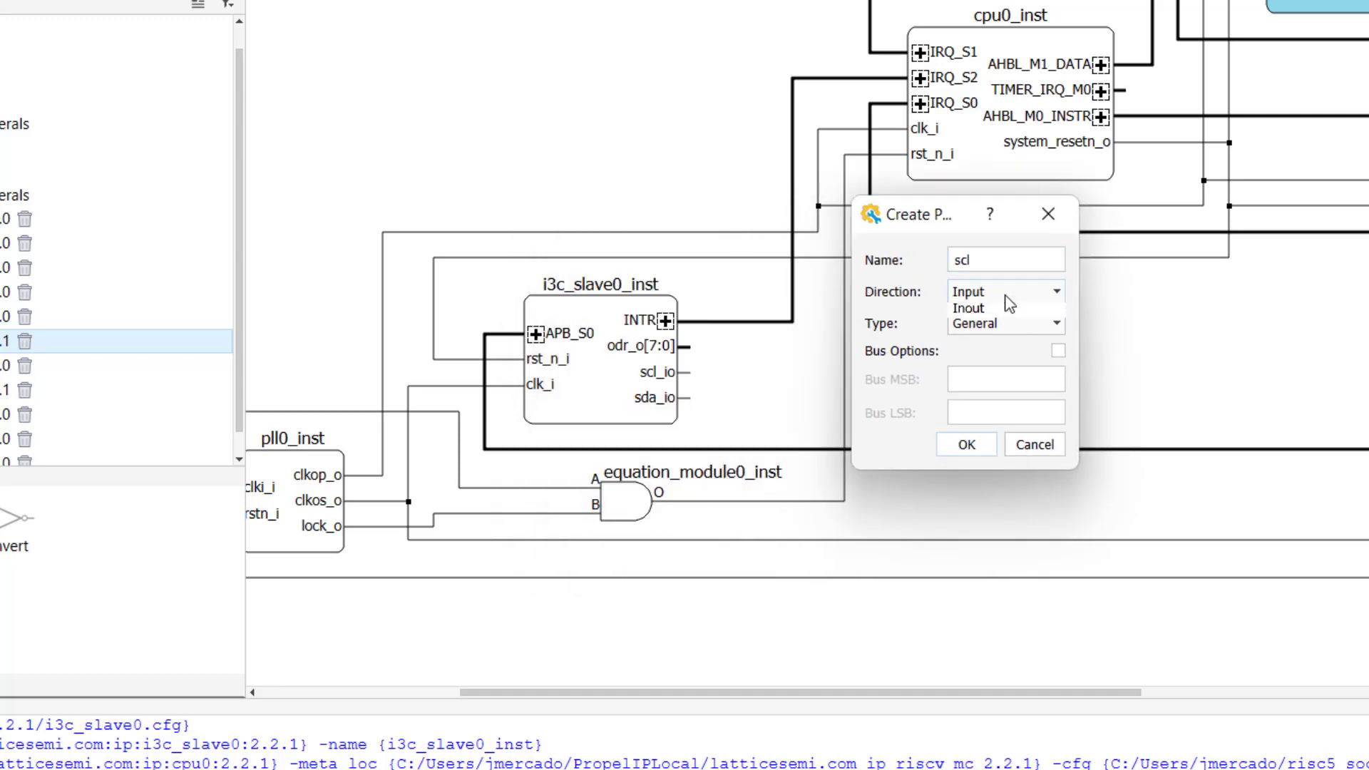
pyautogui.click(1012, 345)
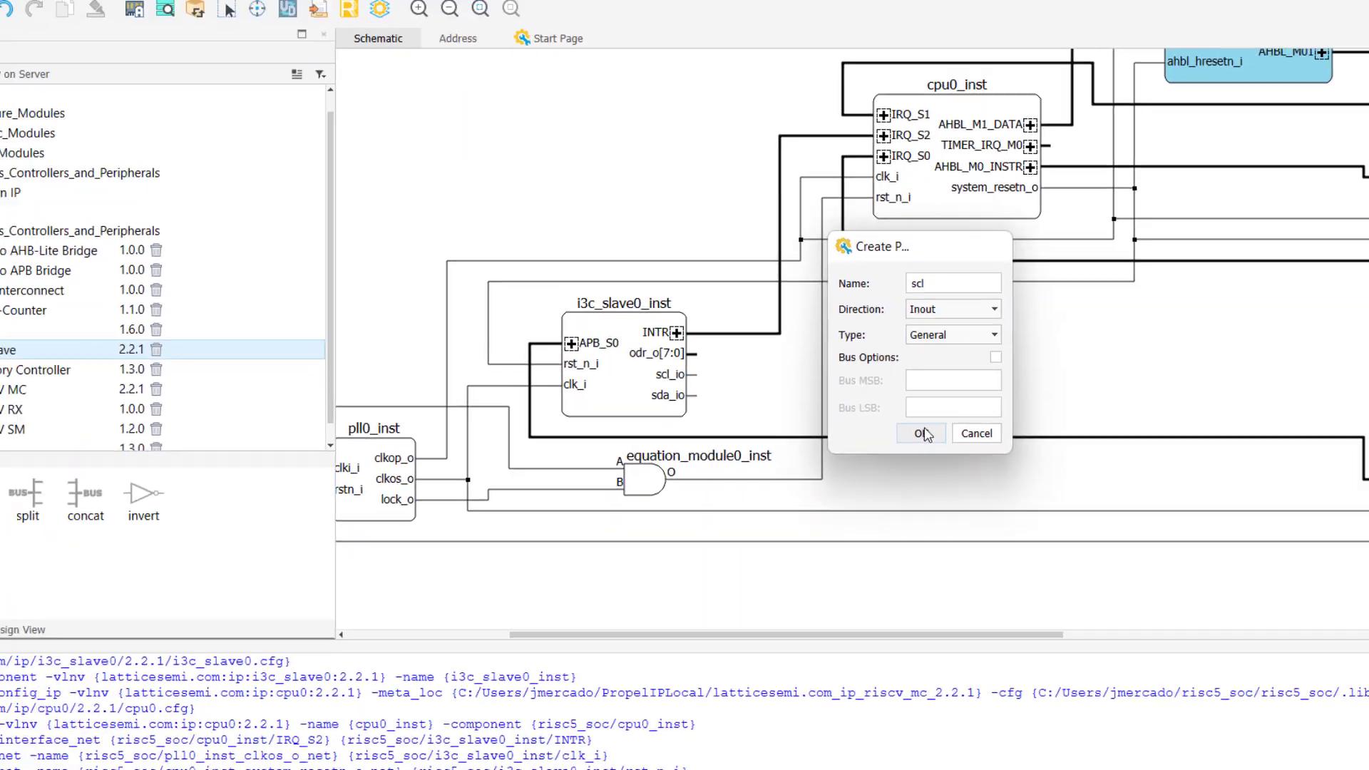
pyautogui.click(966, 445)
# Connect the scl port to scl_io on i3c_slave0_inst and relayout the schematic.
pyautogui.moveTo(868, 349); pyautogui.dragTo(606, 298)
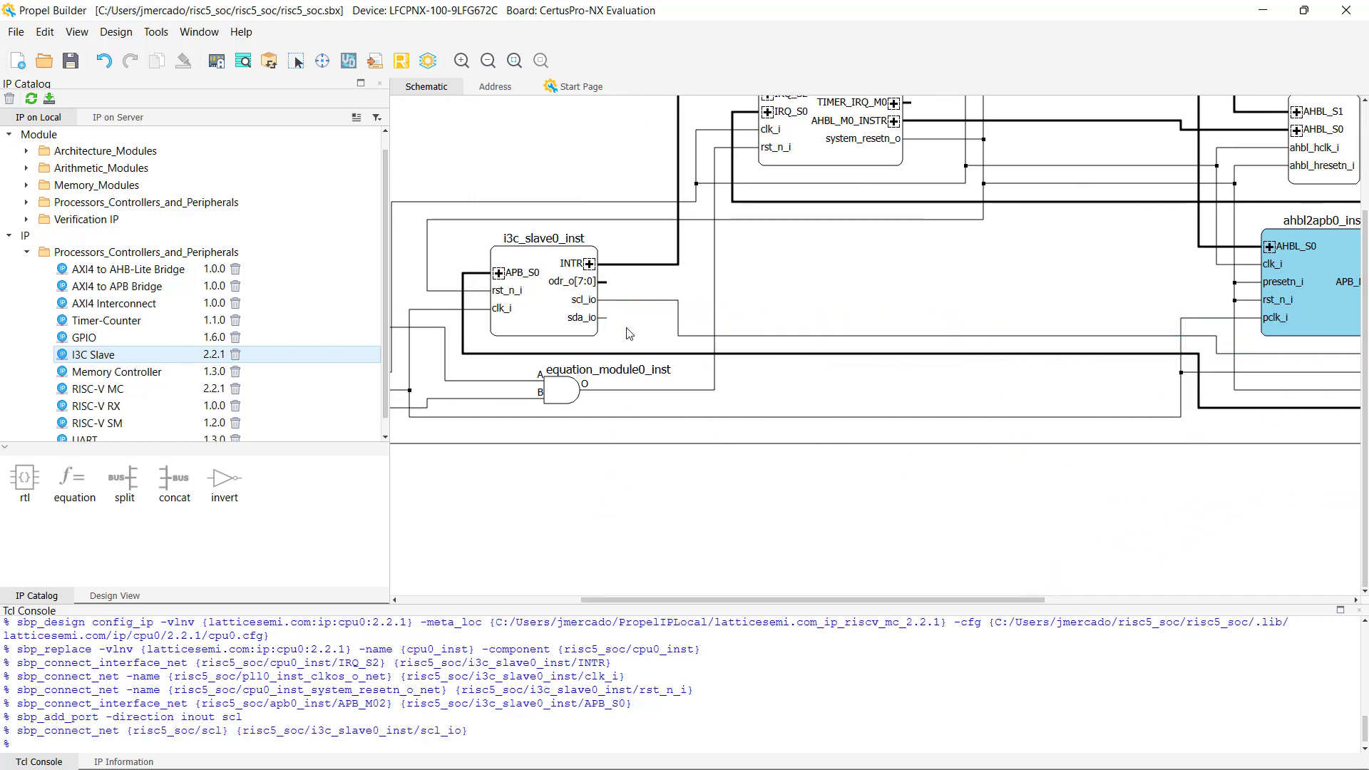
pyautogui.rightClick(633, 331)
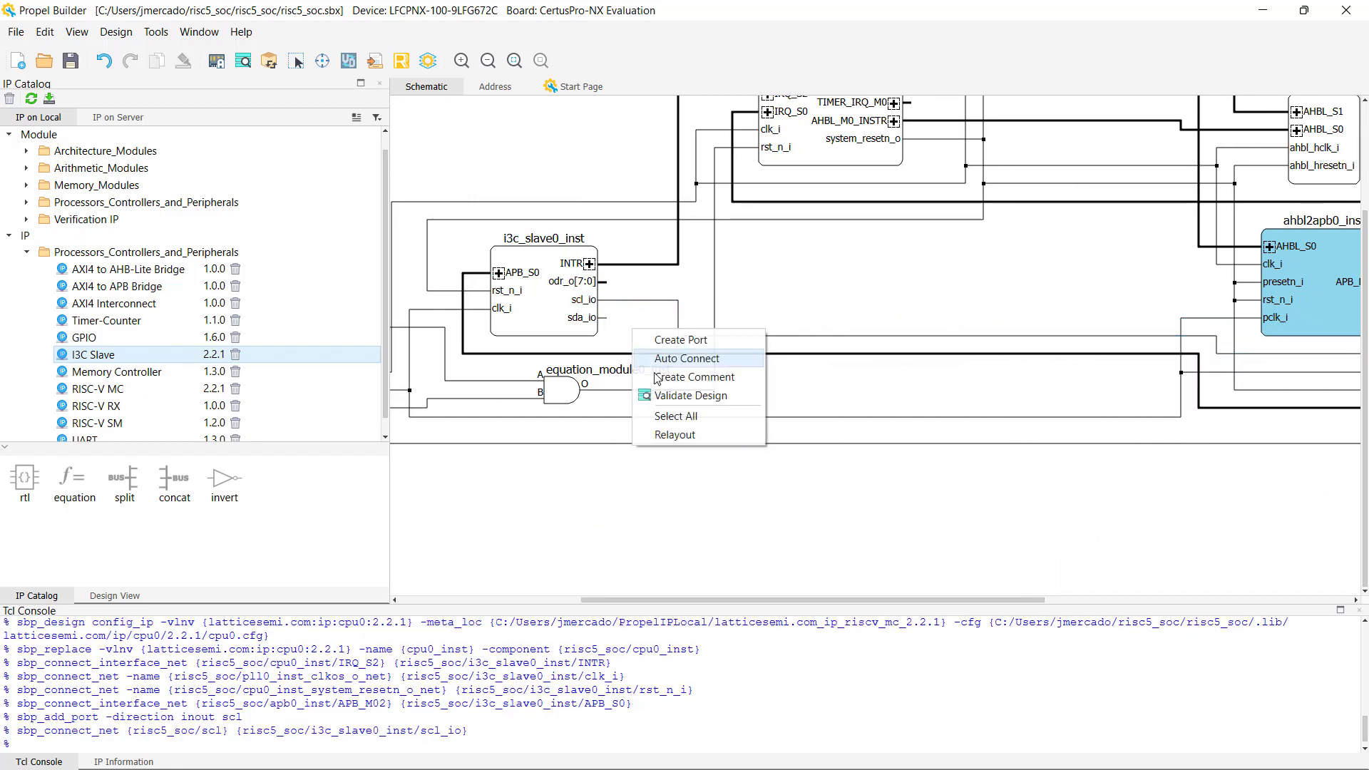
pyautogui.click(674, 435)
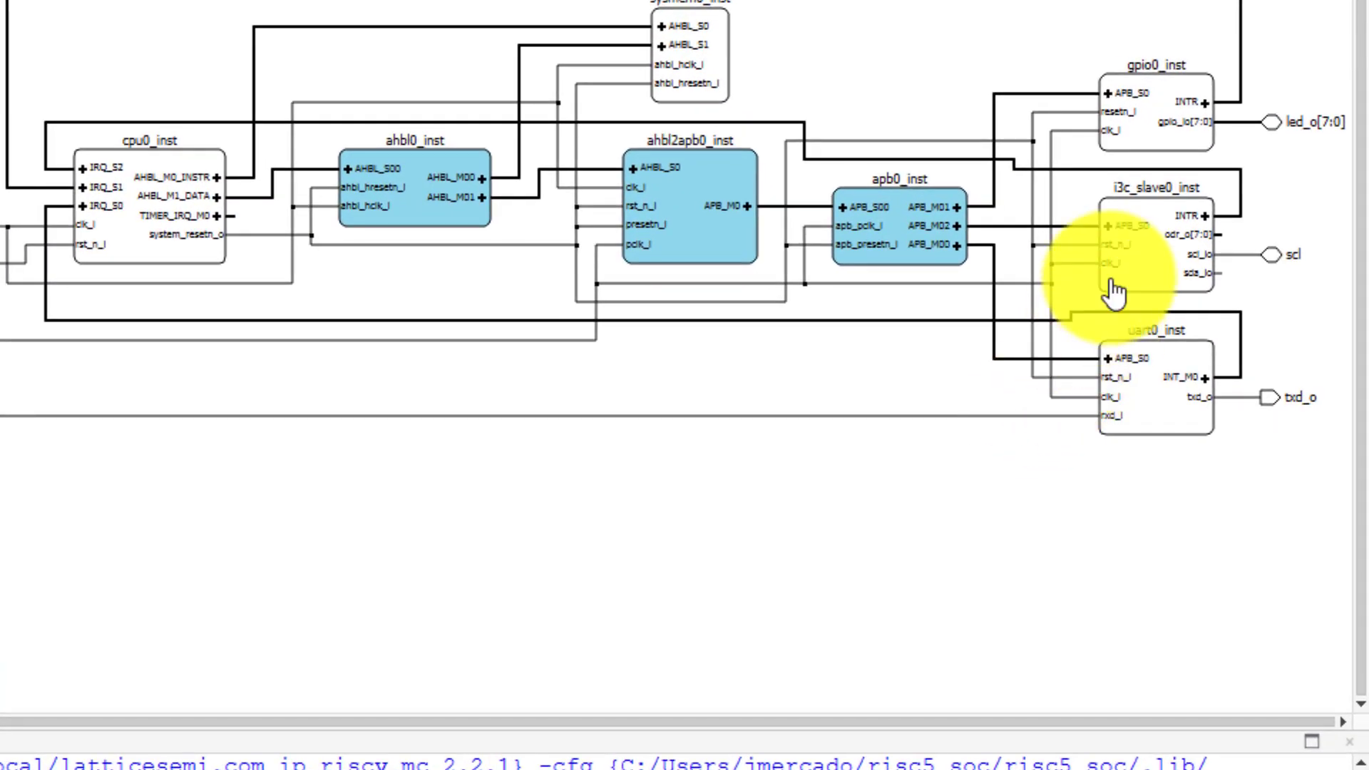
# Export the remaining unconnected pins of i3c_slave0_inst as top-level ports and relayout the schematic.
pyautogui.click(1136, 289)
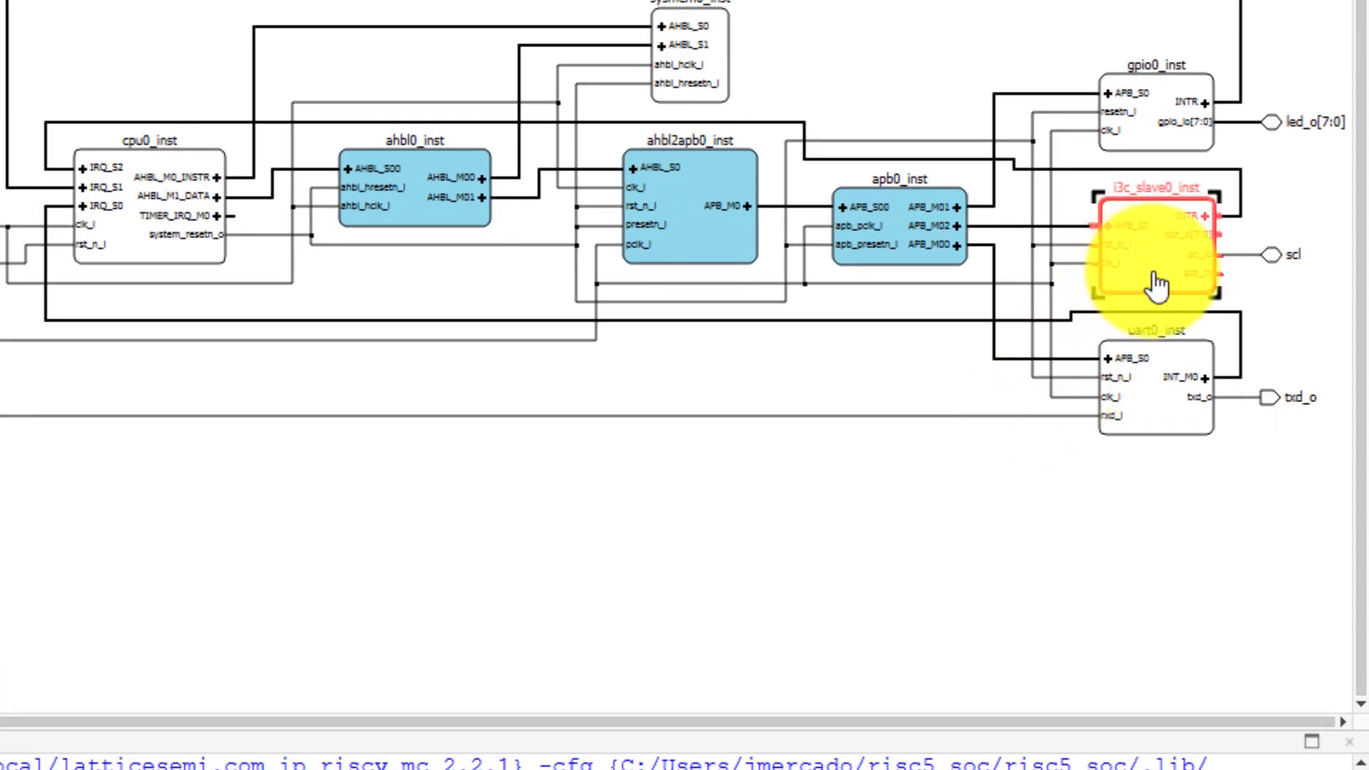
pyautogui.rightClick(1102, 273)
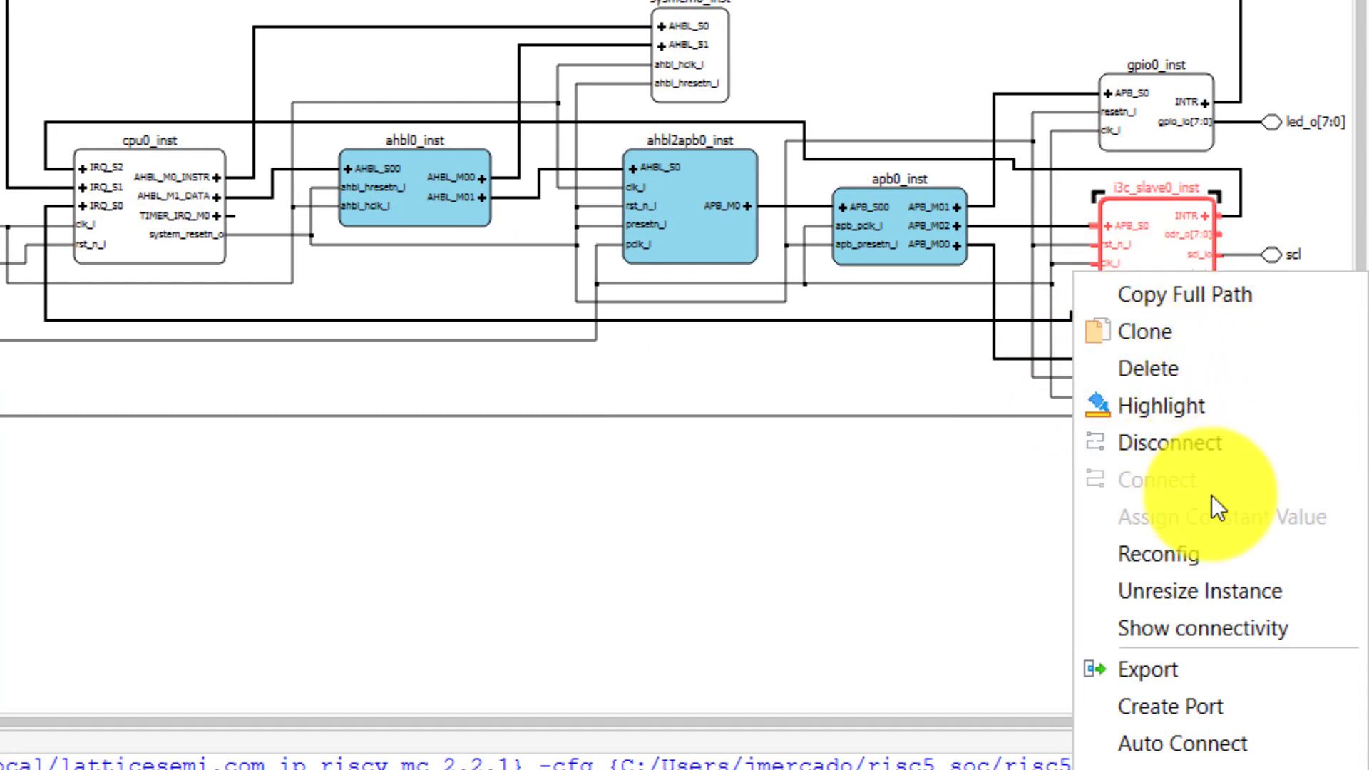
pyautogui.click(1257, 682)
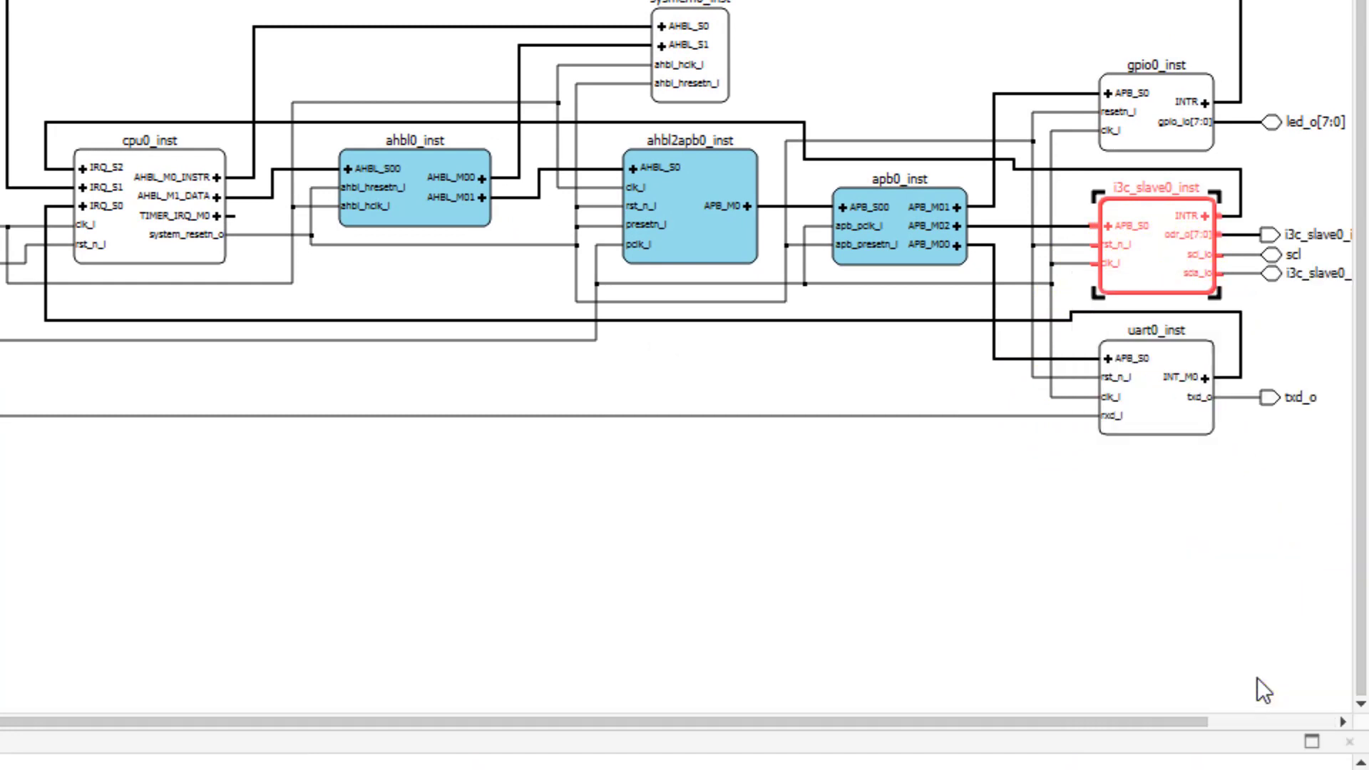
pyautogui.rightClick(1234, 545)
pyautogui.click(1262, 742)
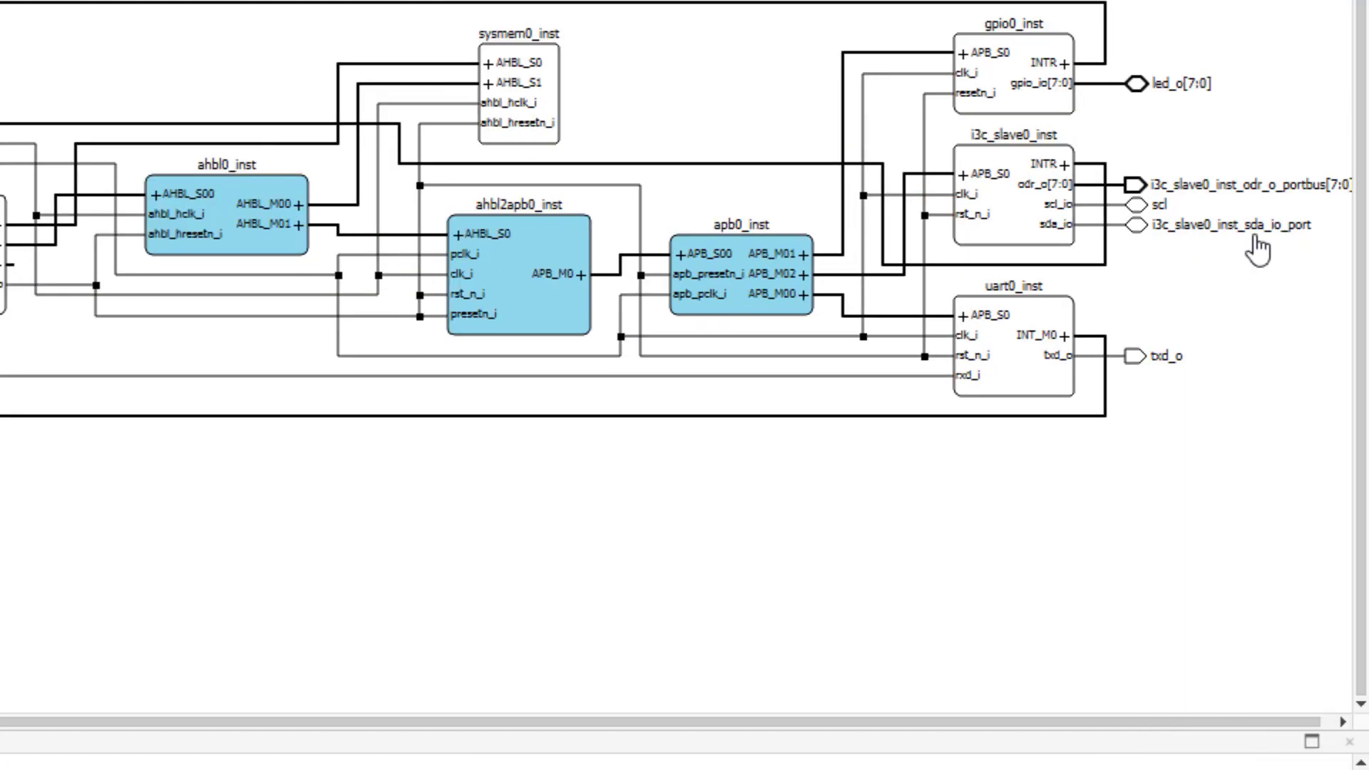
# Rename the exported port i3c_slave0_inst_odr_o_portbus to odr_o.
pyautogui.scroll(3, 1257, 250)
pyautogui.moveTo(1123, 722); pyautogui.dragTo(1257, 720)
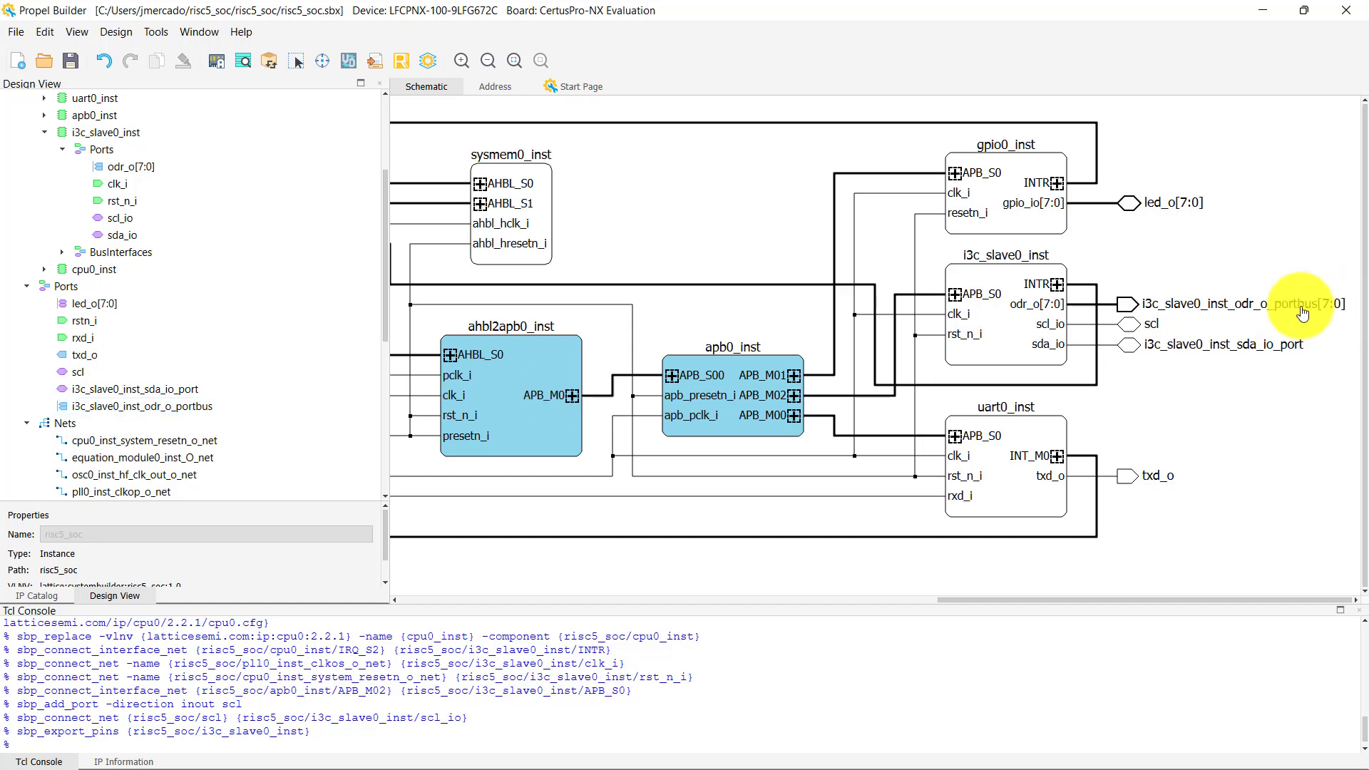
pyautogui.click(1264, 318)
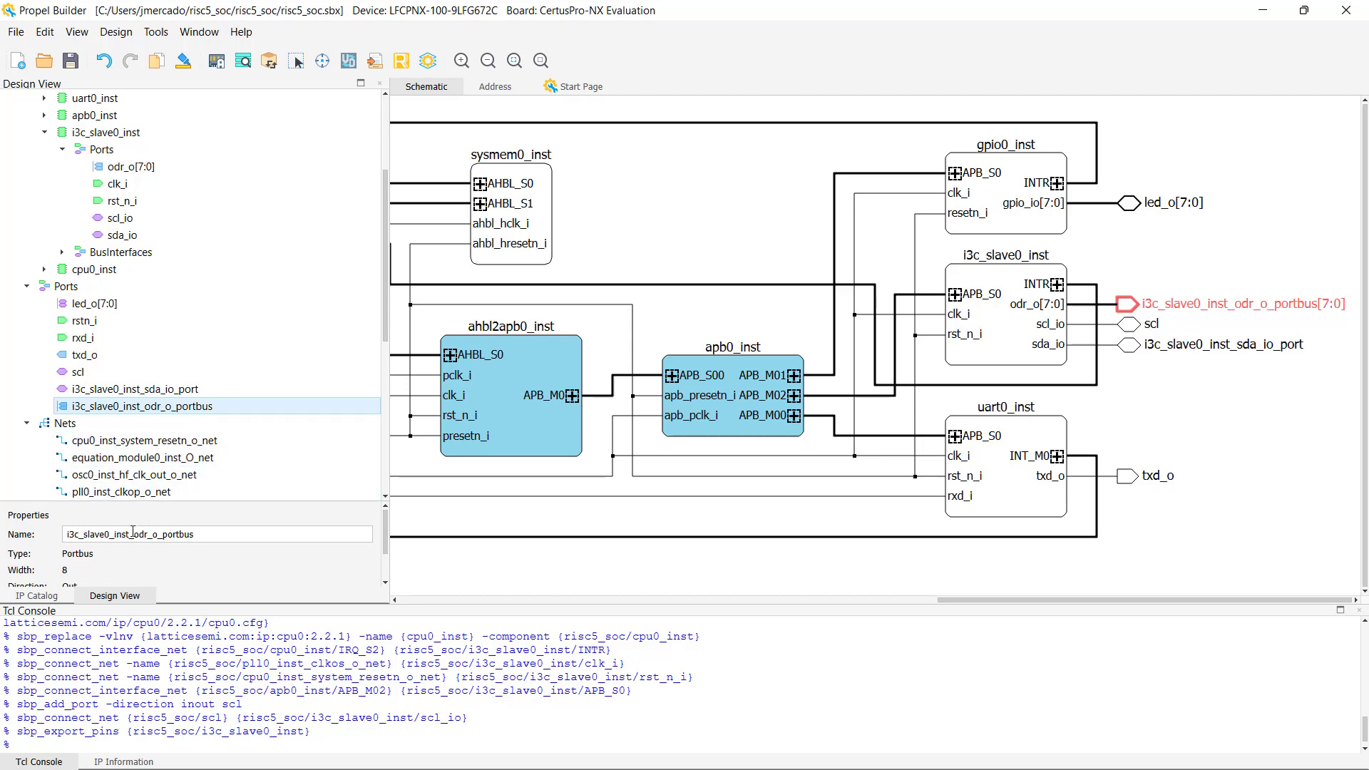
pyautogui.moveTo(134, 535); pyautogui.dragTo(22, 536)
pyautogui.press('BackSpace')
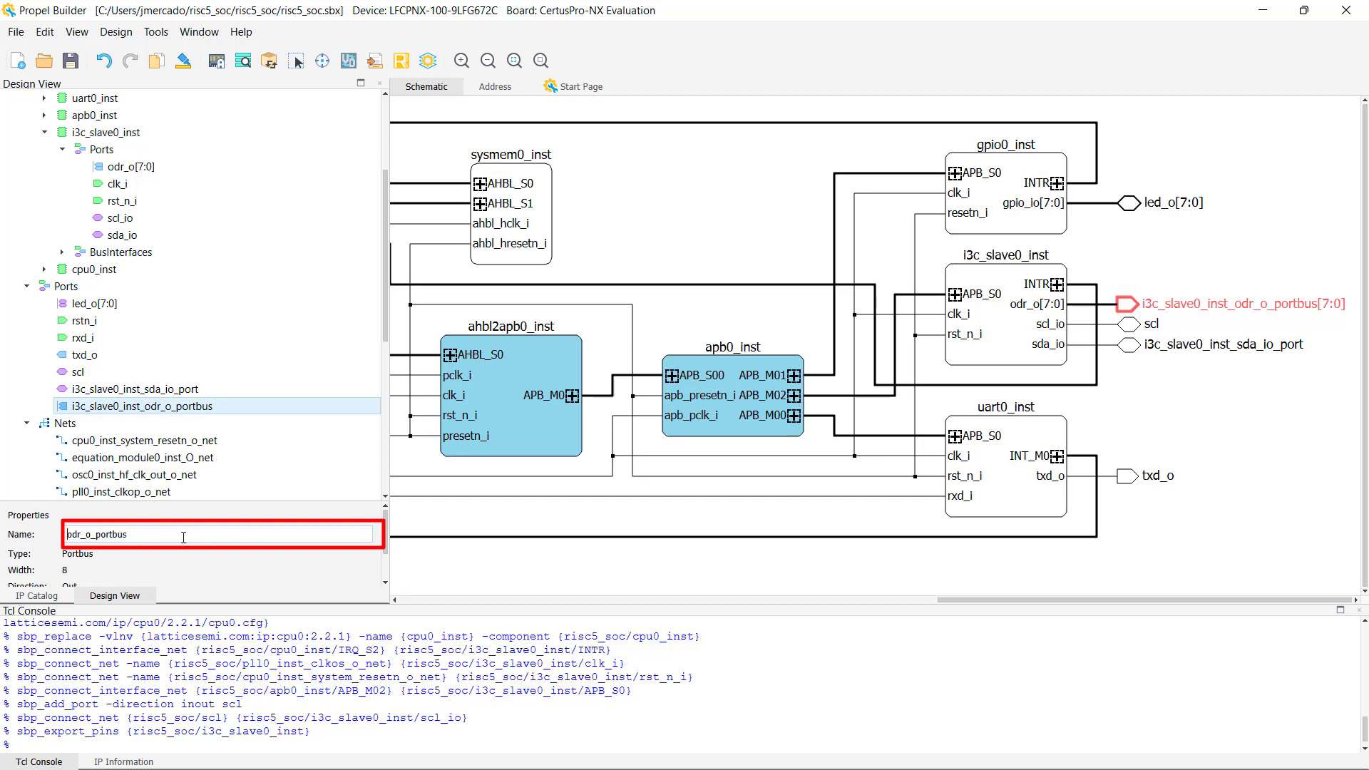
pyautogui.moveTo(130, 535); pyautogui.dragTo(92, 536)
pyautogui.press('BackSpace')
pyautogui.press('Return')
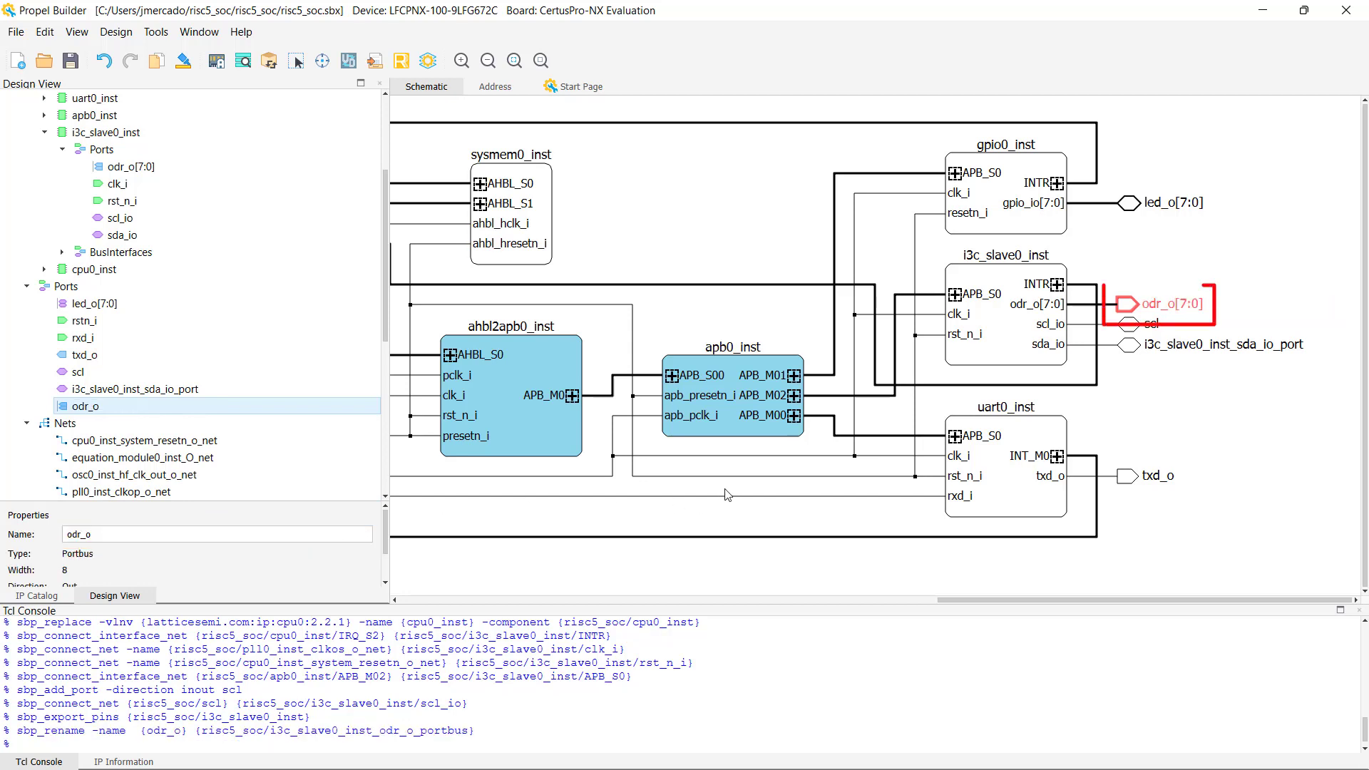
# Rename the exported port i3c_slave0_inst_sda_io_port to sda and relayout the schematic.
pyautogui.click(1116, 381)
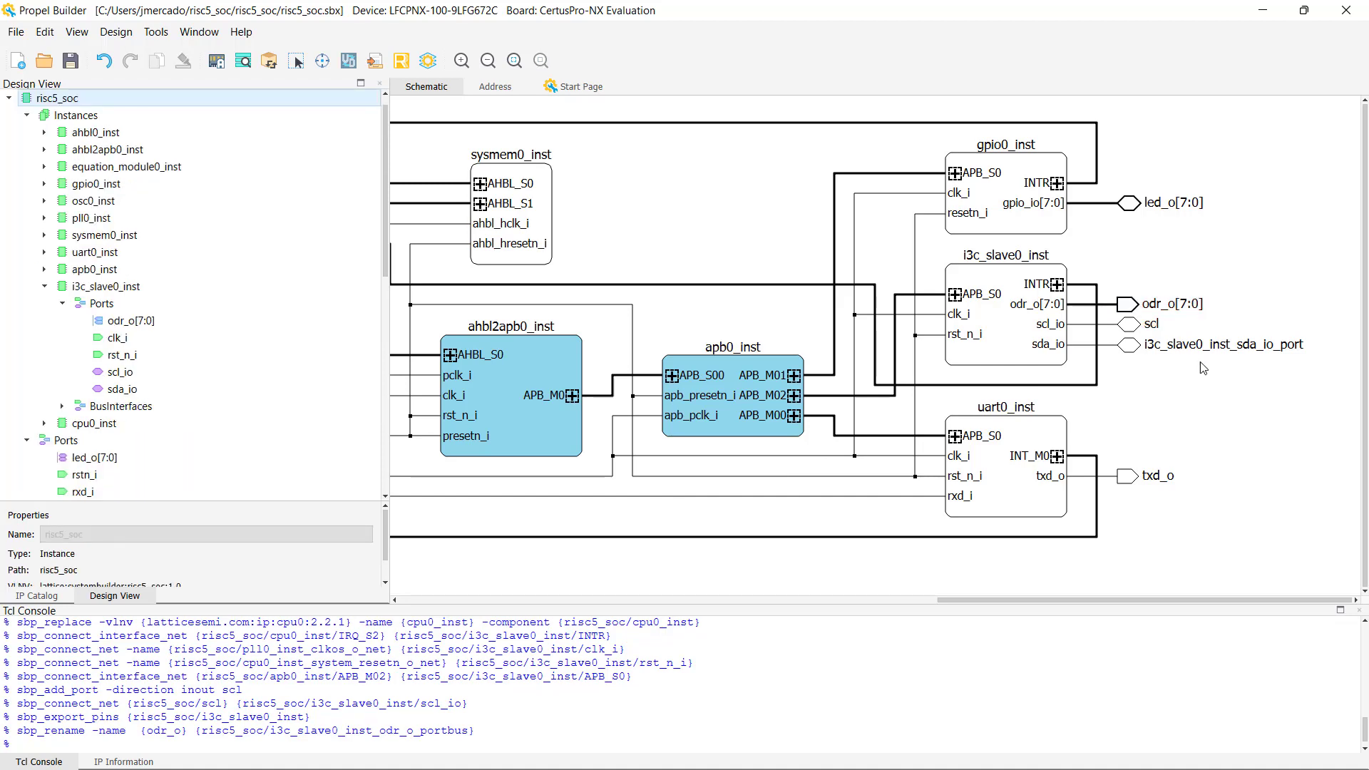
pyautogui.click(1210, 347)
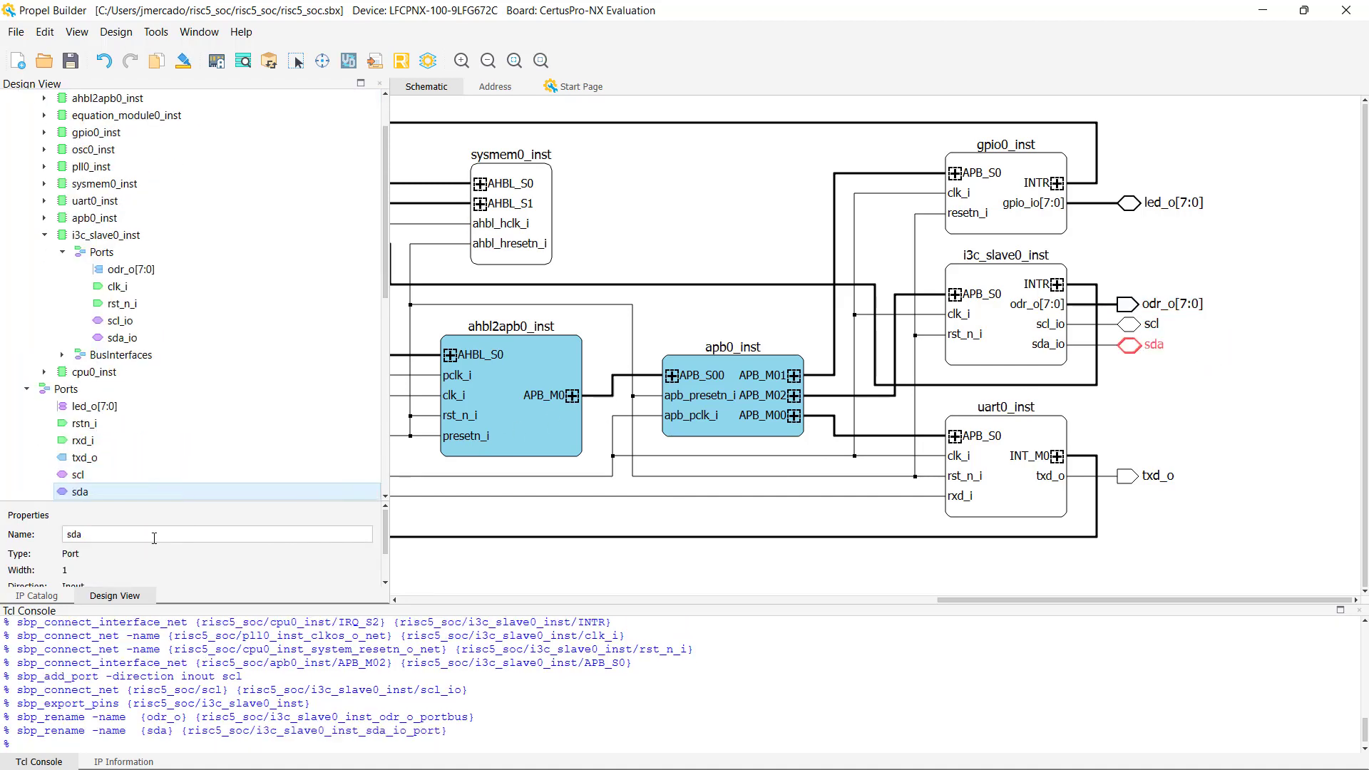
pyautogui.click(1125, 407)
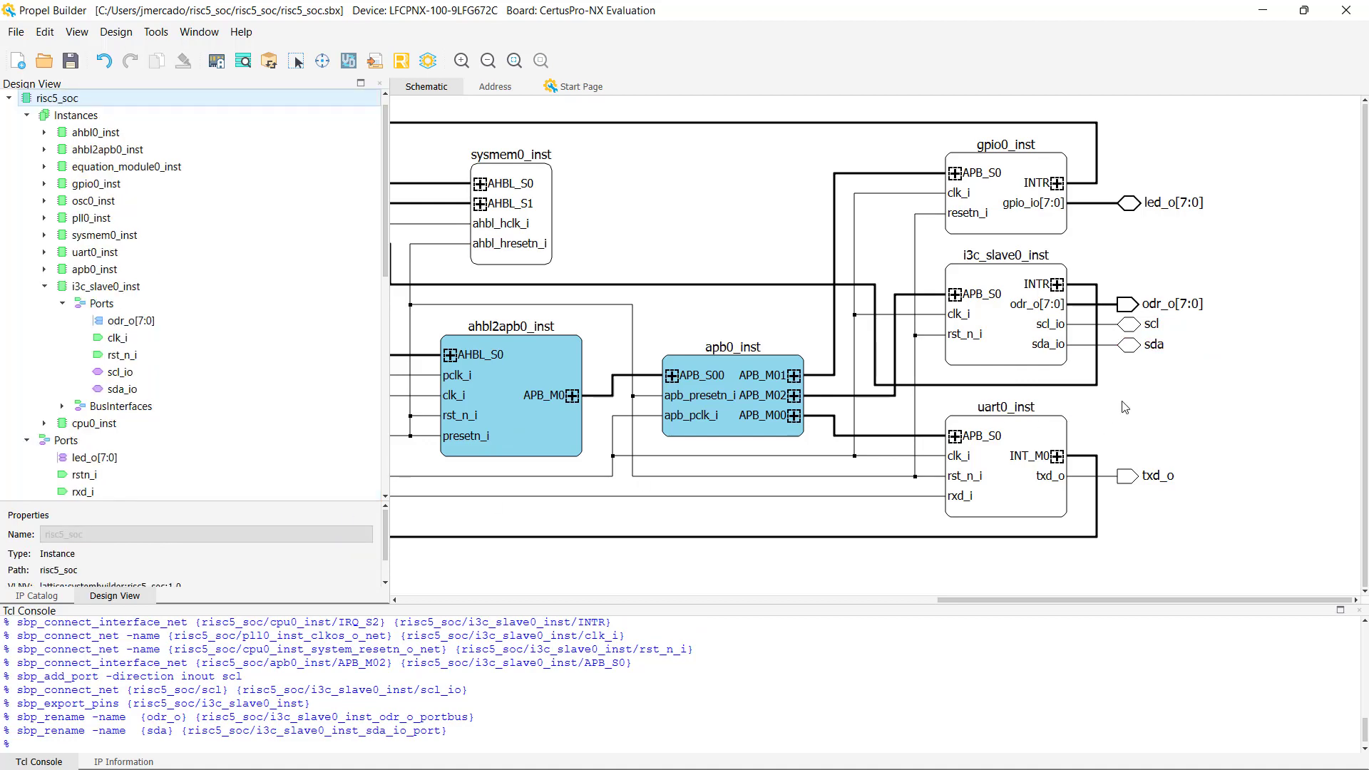
pyautogui.rightClick(1125, 407)
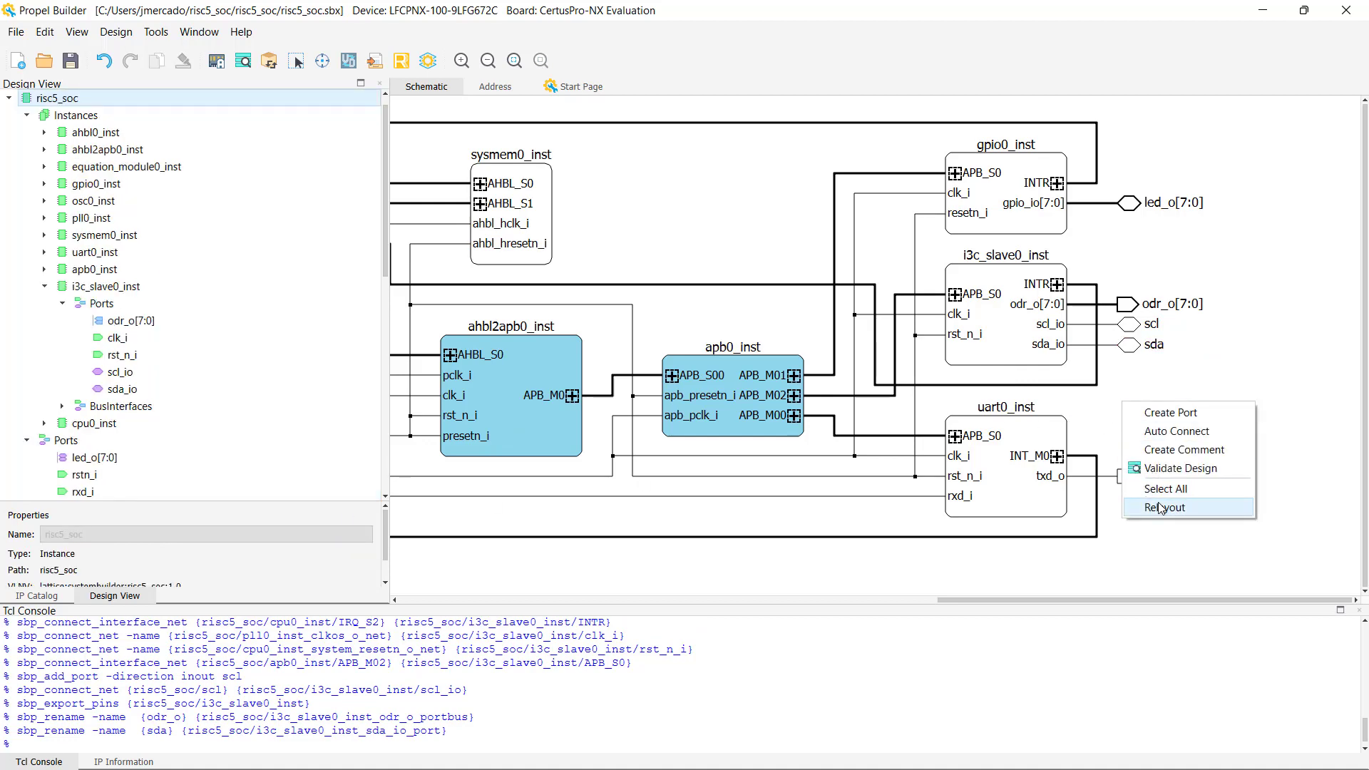
pyautogui.click(1162, 506)
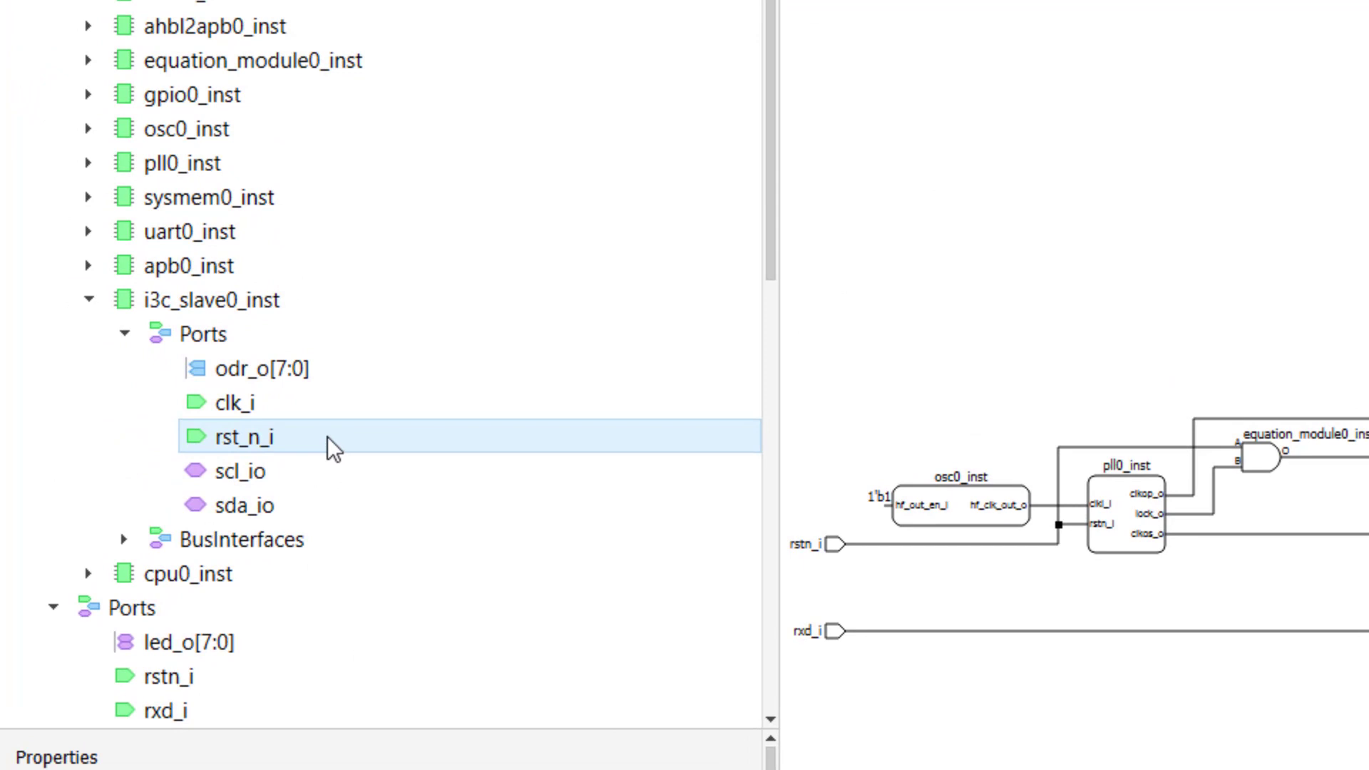
# Remove the unused cpu0:2.1.0 from the design's components.
pyautogui.scroll(-6, 245, 396)
pyautogui.scroll(-4, 326, 439)
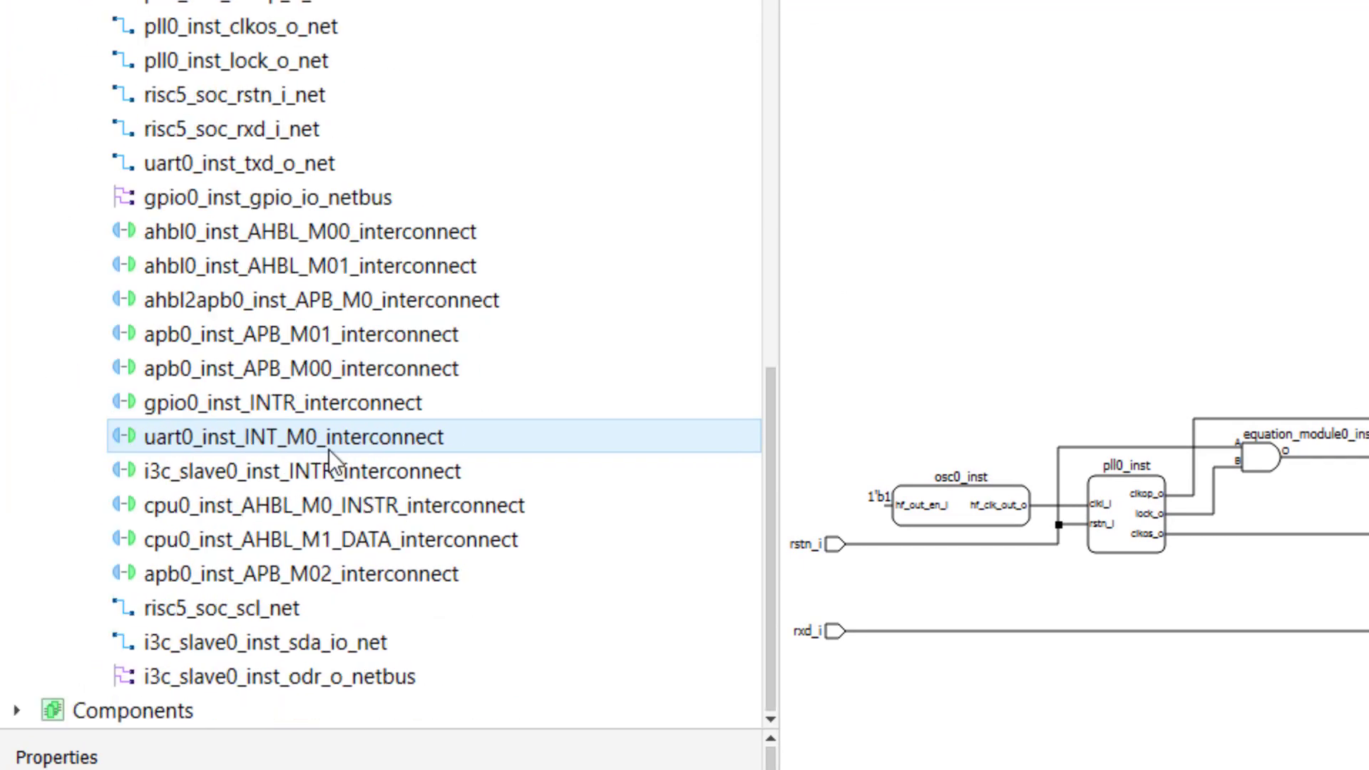
pyautogui.click(19, 705)
pyautogui.scroll(-4, 214, 613)
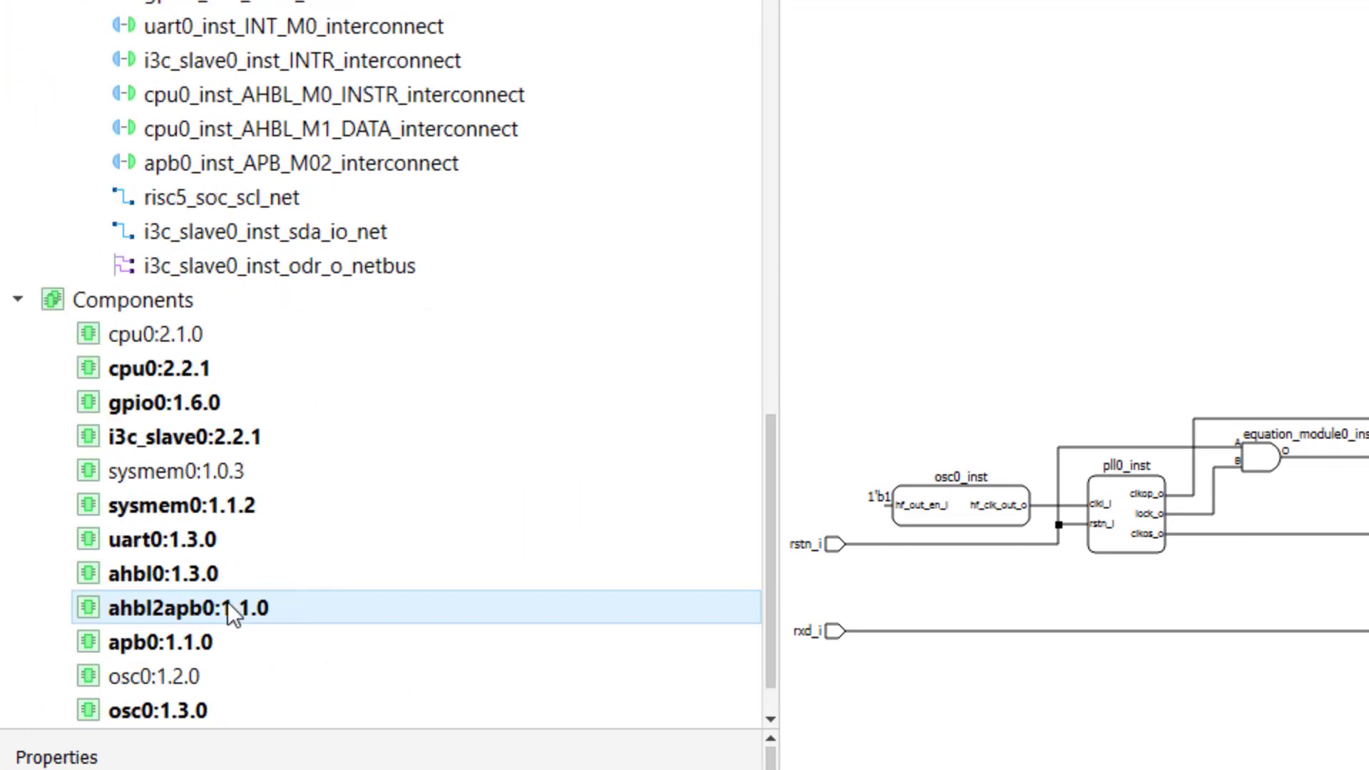
pyautogui.scroll(-1, 229, 594)
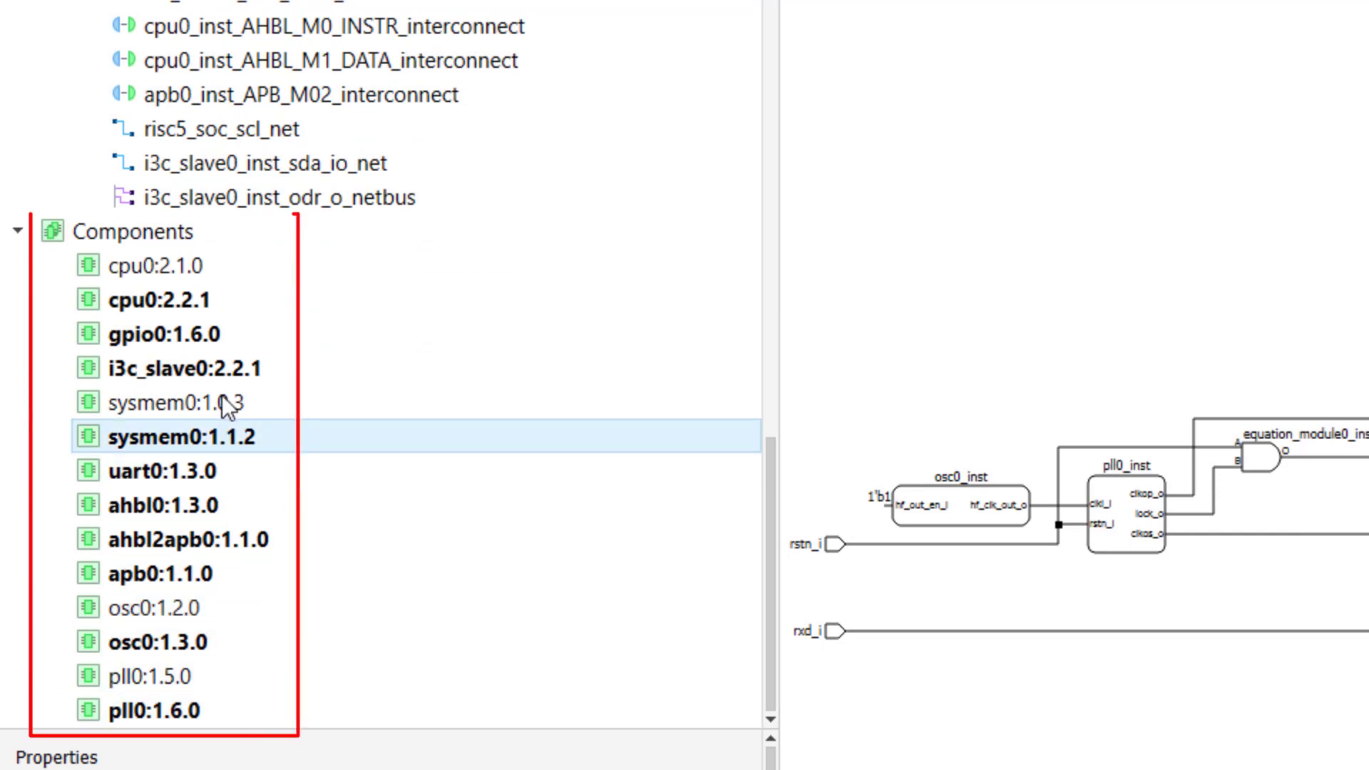
pyautogui.rightClick(195, 274)
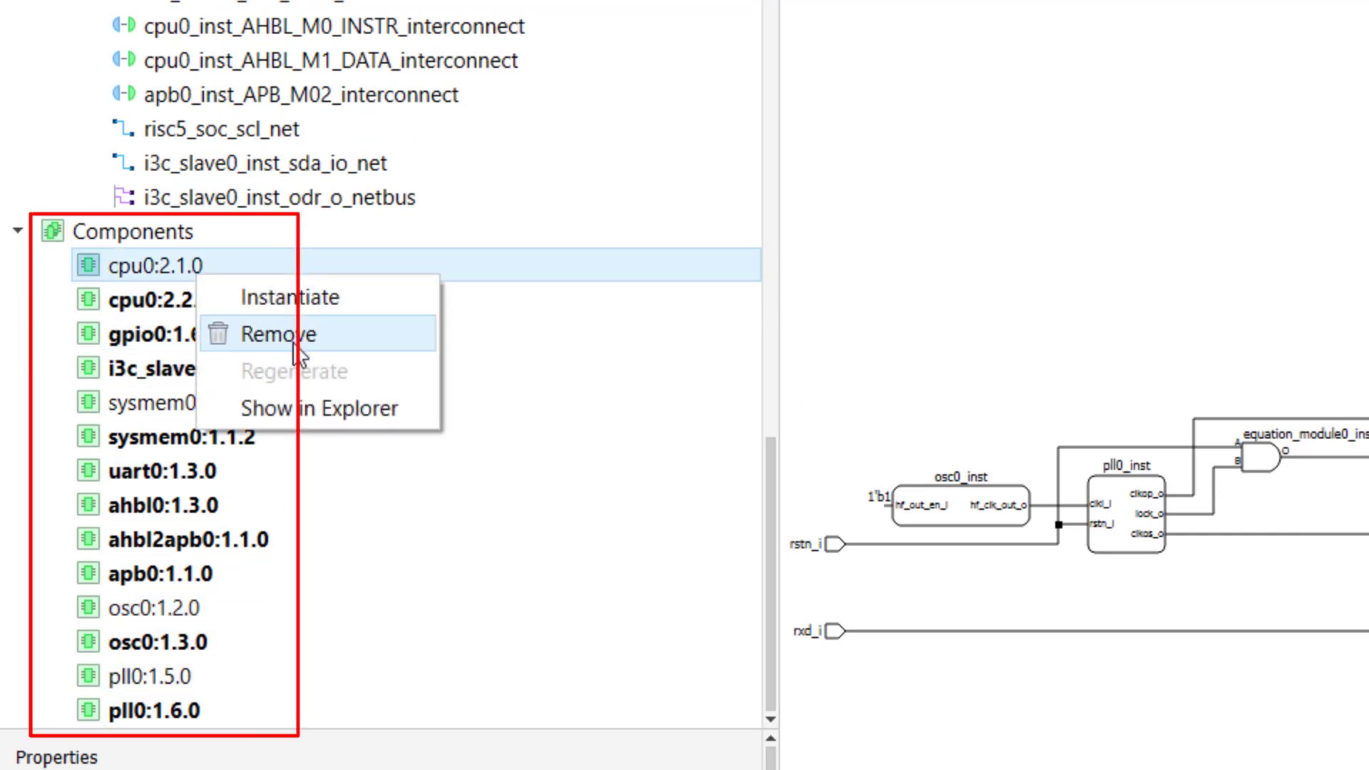